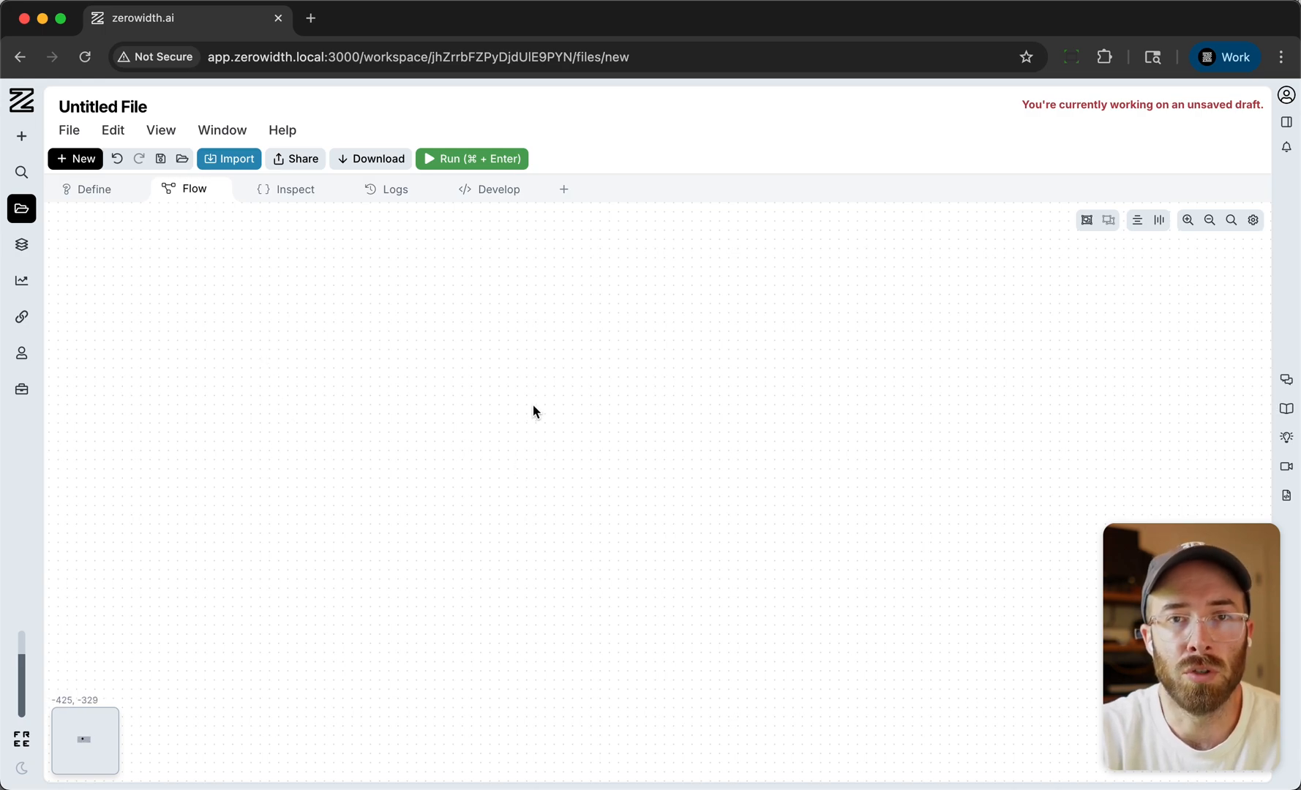
- Add an OpenAI GPT-4.1 Nano node near the middle of the empty flow canvas
double_click(566, 428)
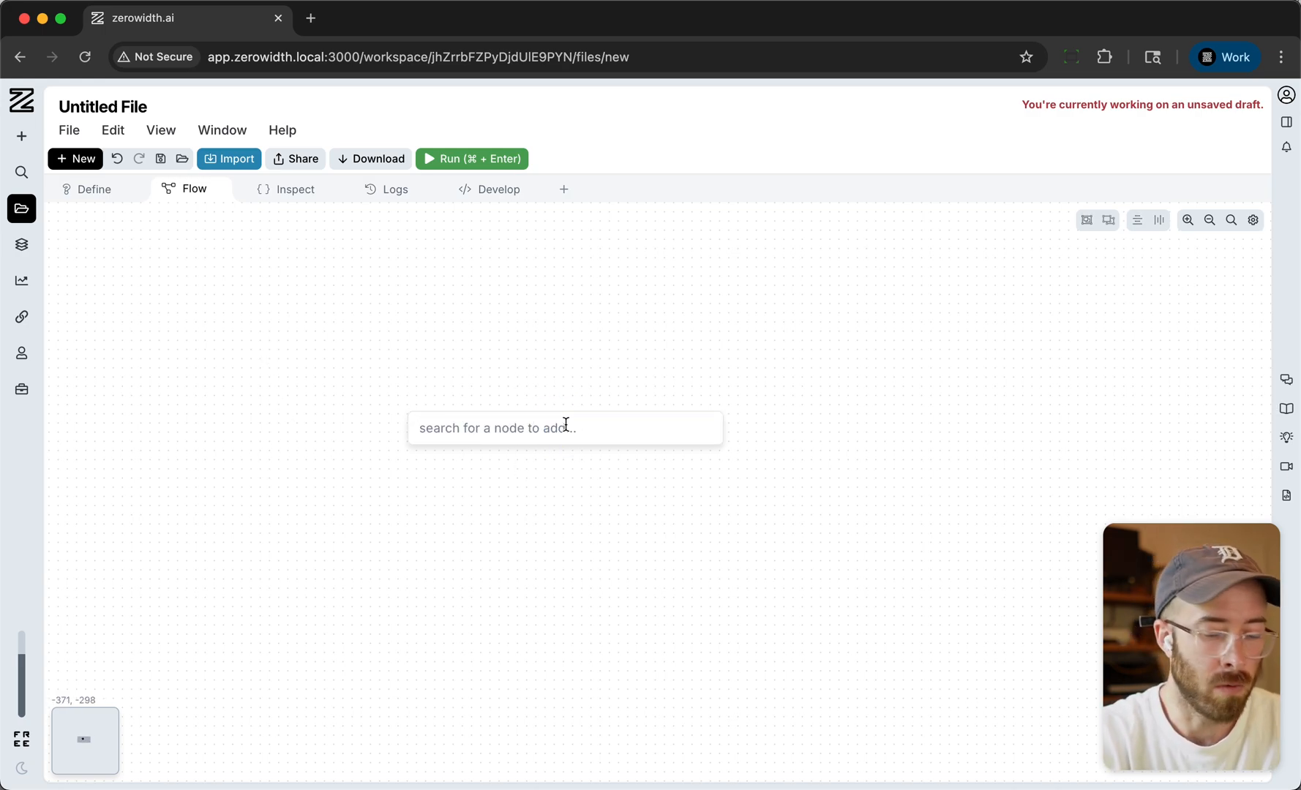
text(gpt)
key(Return)
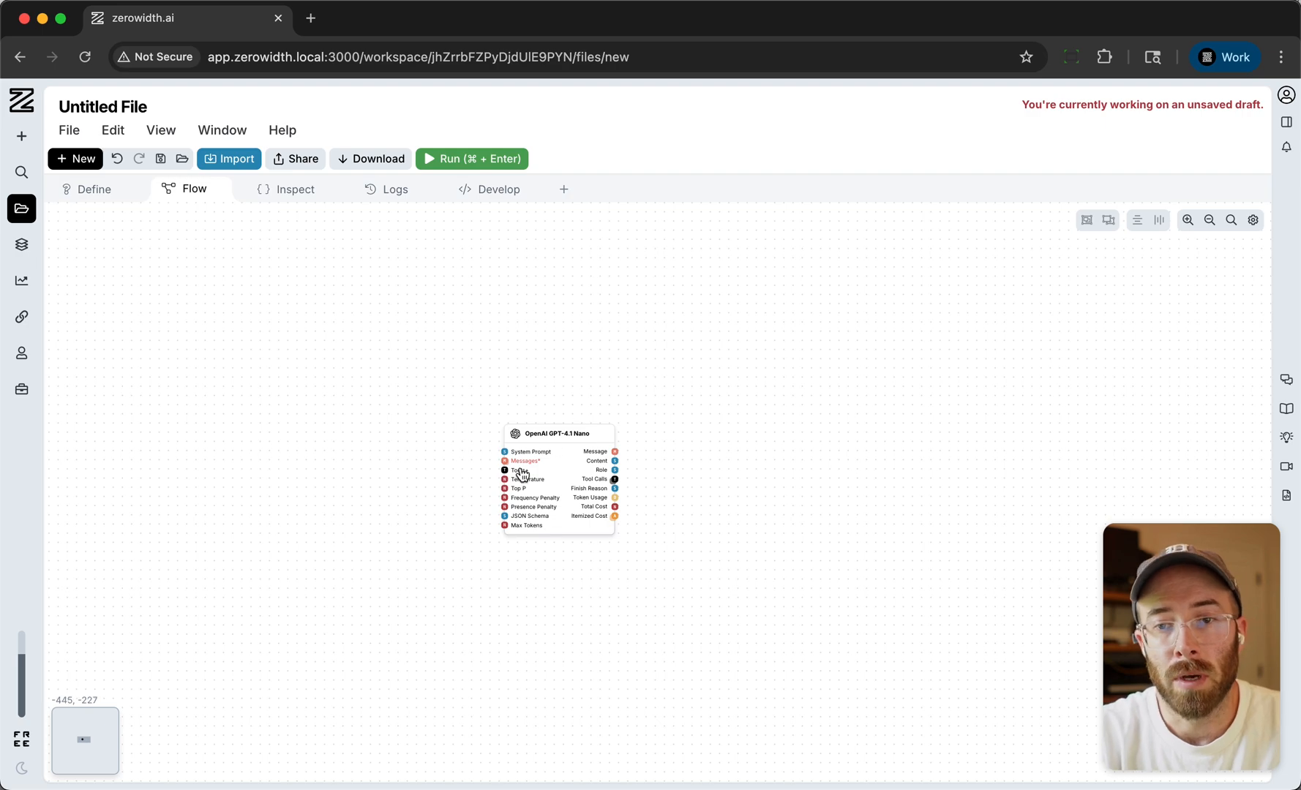
scroll(491, 495, up, 5)
scroll(622, 439, up, 1)
drag(681, 396, 674, 369)
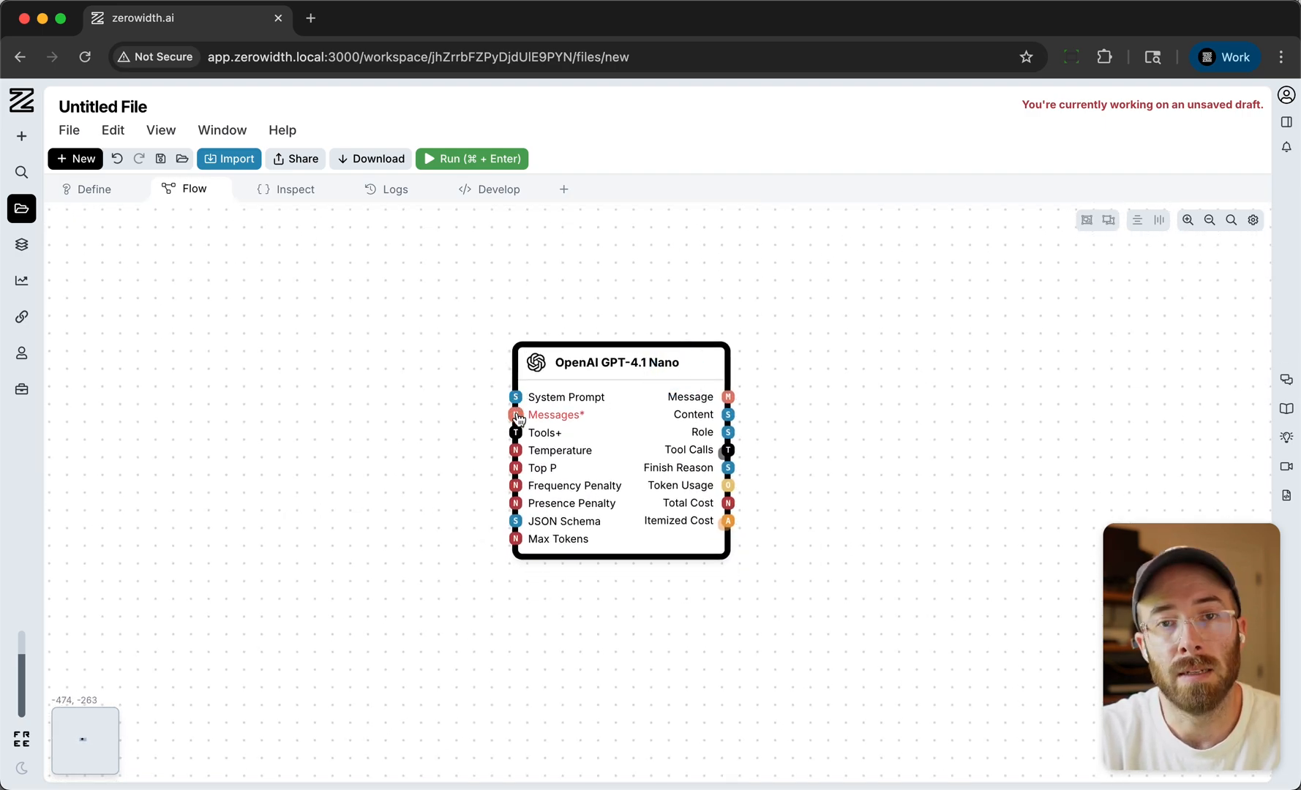
click(861, 590)
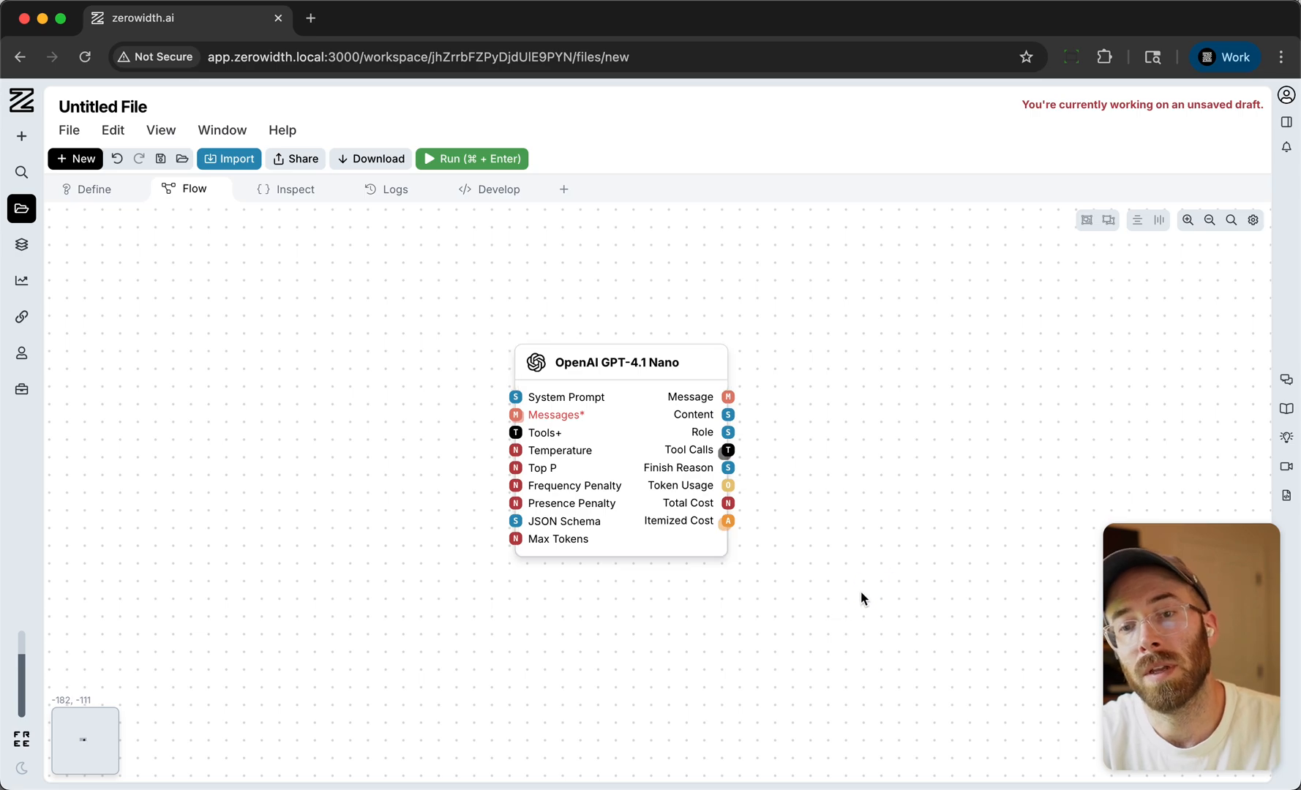
- Add an Input Chat node to the left of the GPT-4.1 Nano node
scroll(951, 494, down, 3)
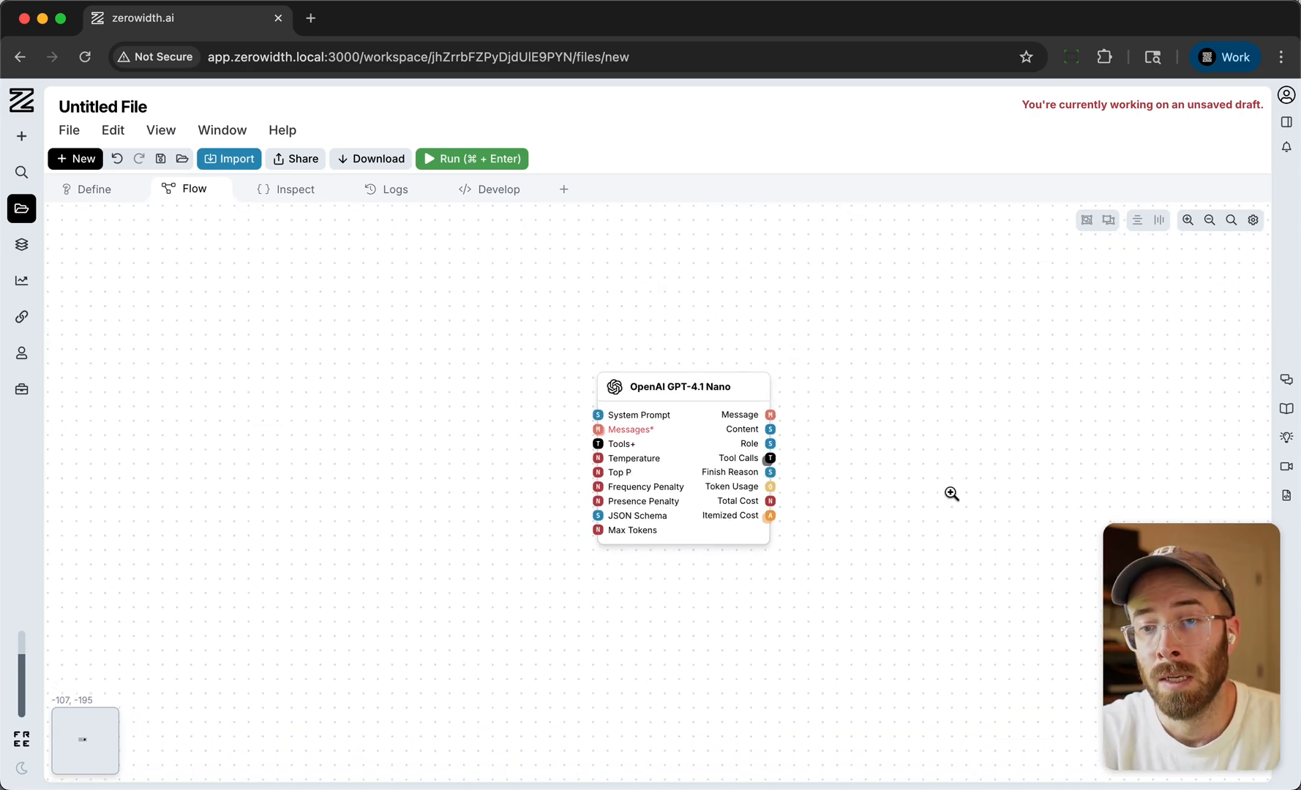
double_click(219, 437)
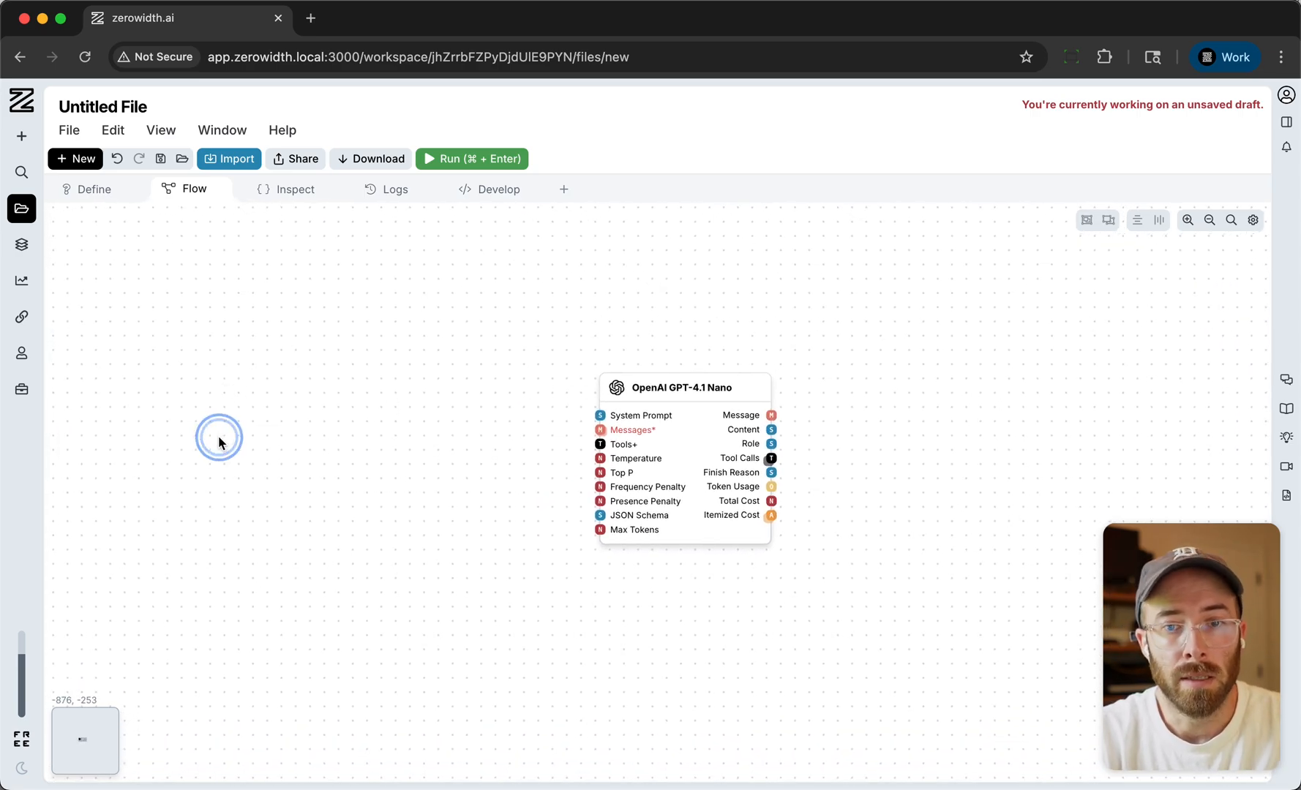
text(inpu)
key(Down)
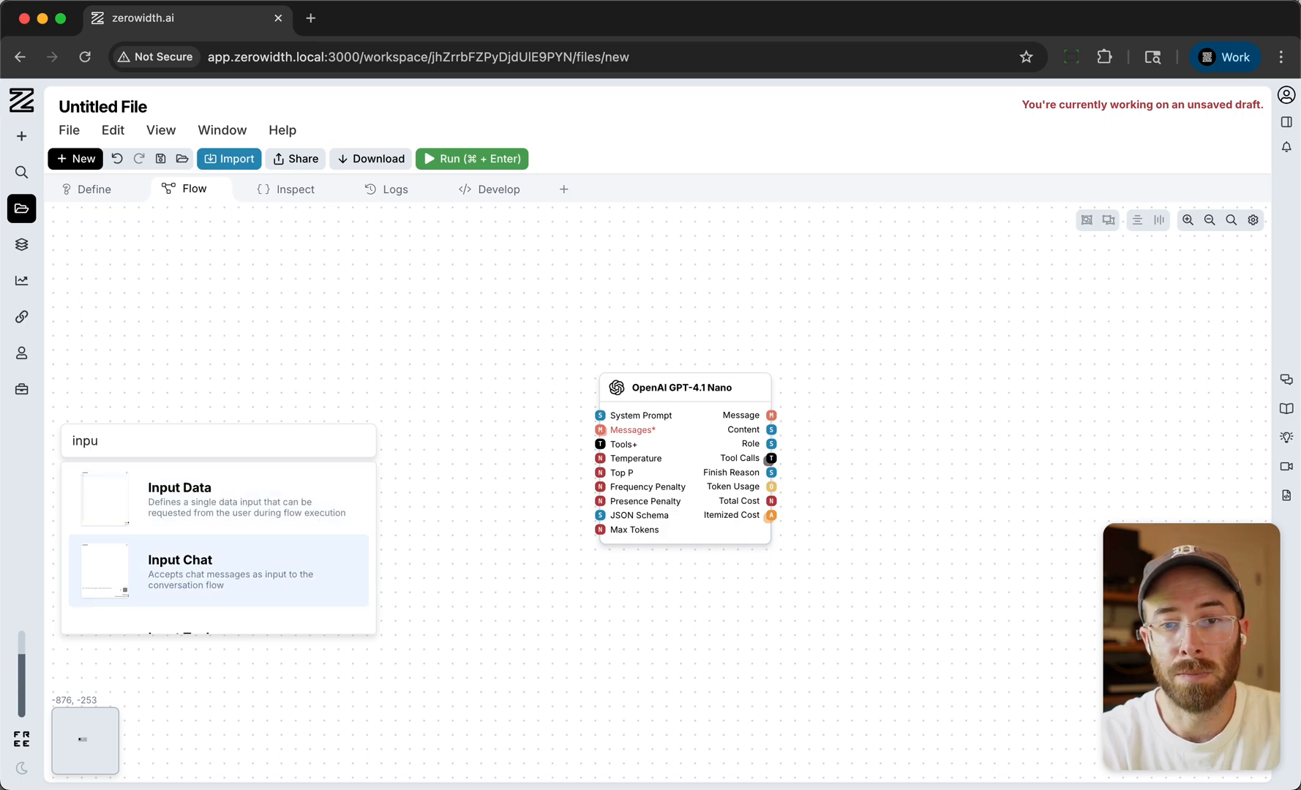
key(Return)
drag(209, 445, 203, 270)
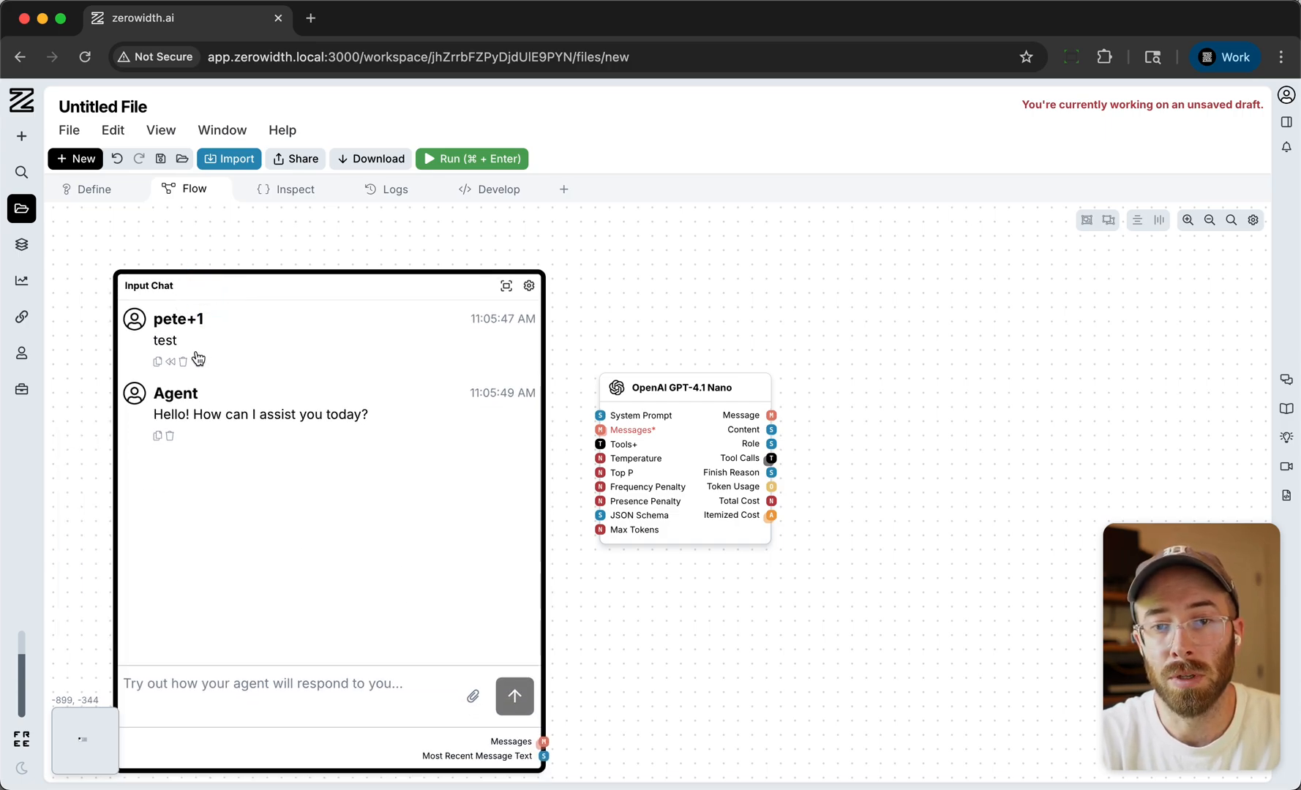
- Delete the old messages from the Input Chat node and connect its Messages output to the GPT-4.1 Nano node's Messages input
click(182, 361)
click(170, 361)
drag(375, 282, 338, 256)
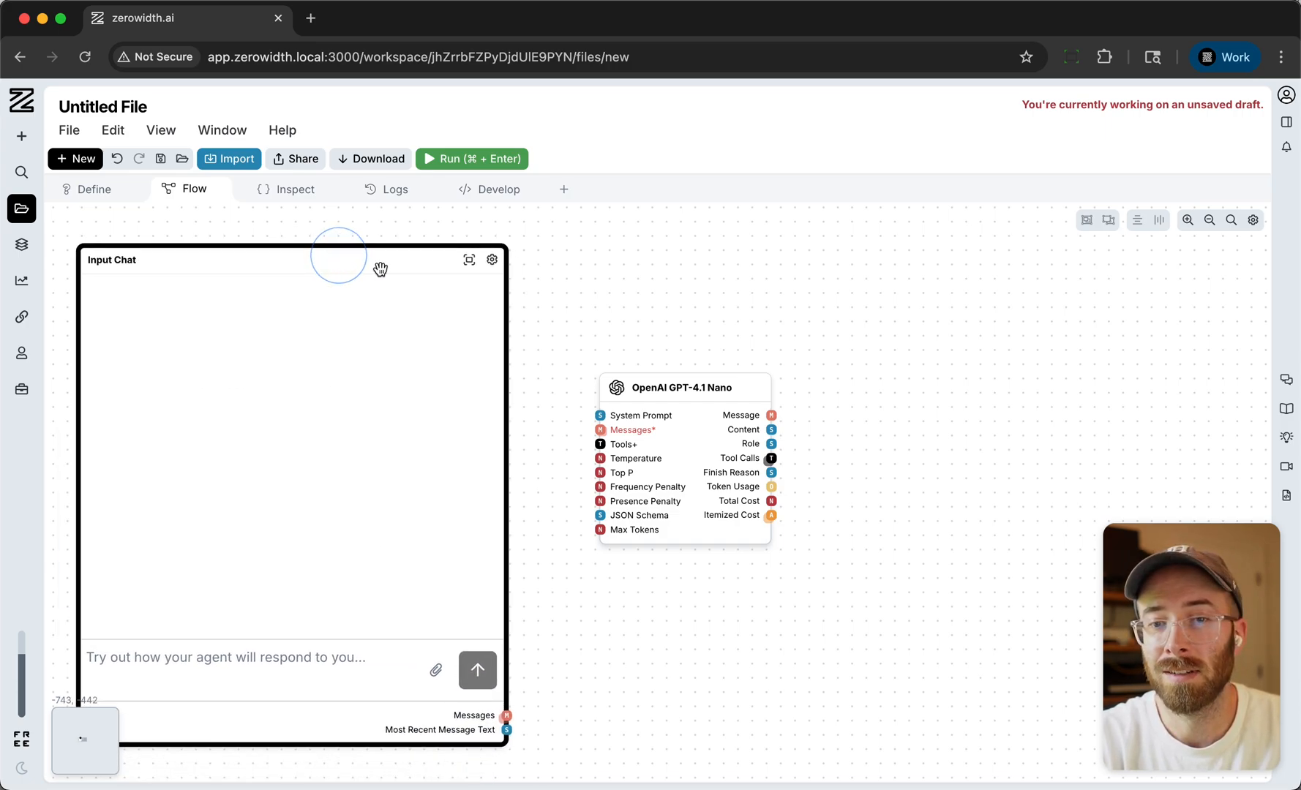
scroll(571, 296, down, 2)
drag(516, 684, 596, 418)
- Add a Chat Output node to the right of the GPT-4.1 Nano node and connect the model's Message output to its Message input
double_click(979, 350)
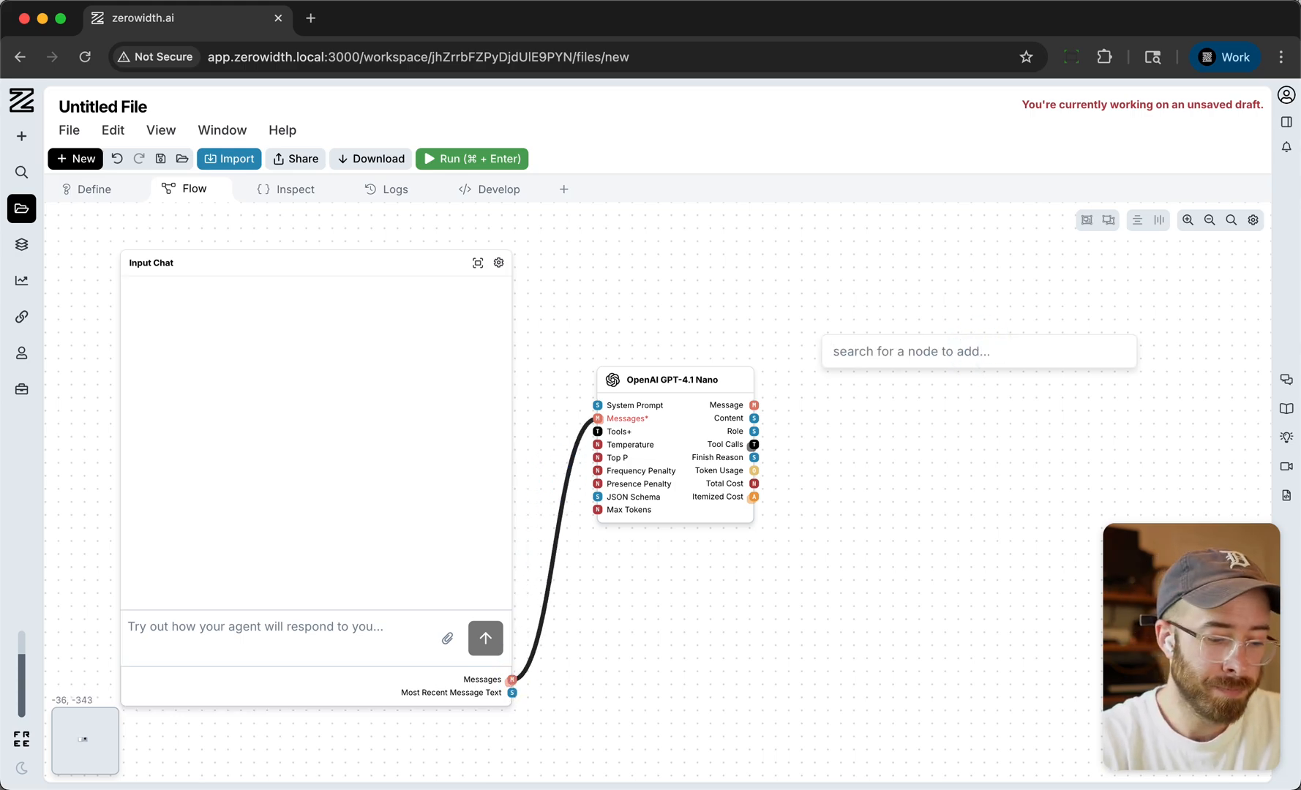
text(out)
key(Down)
key(Return)
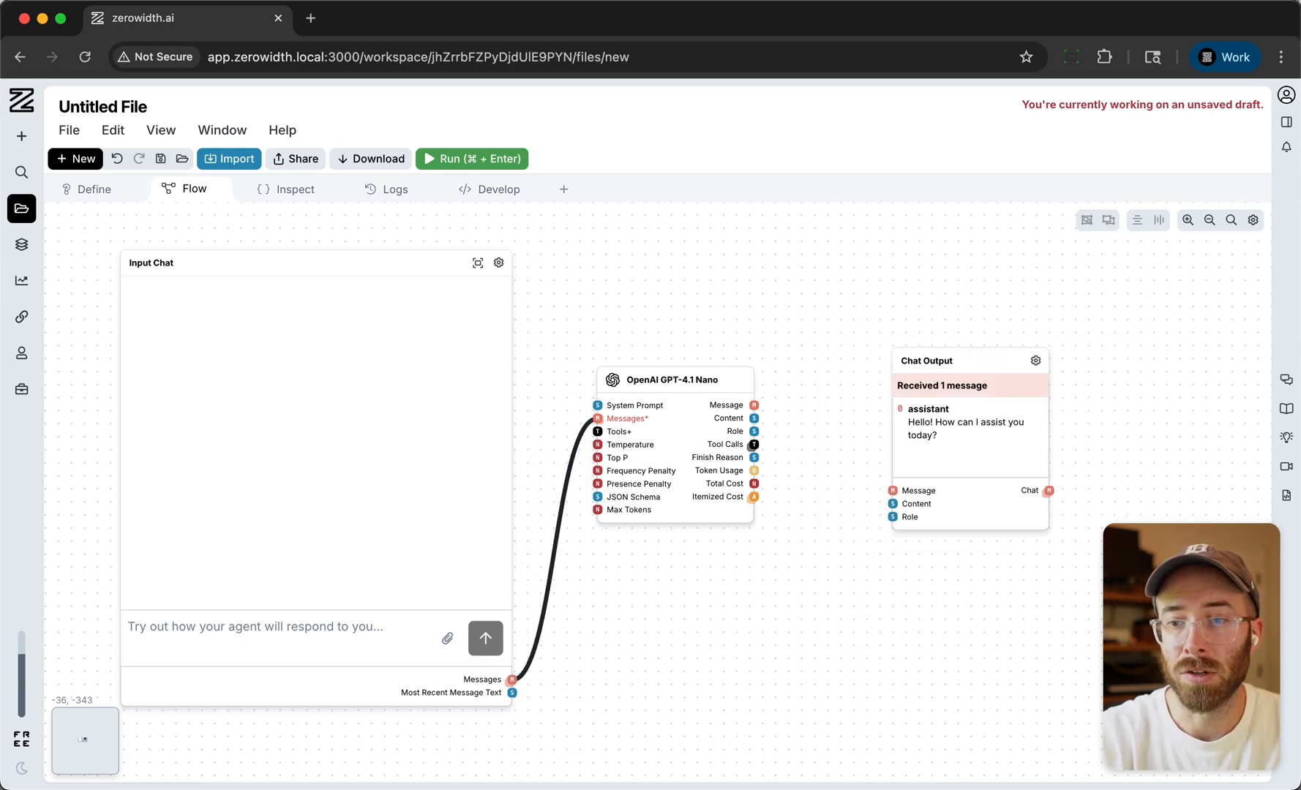
drag(754, 404, 937, 355)
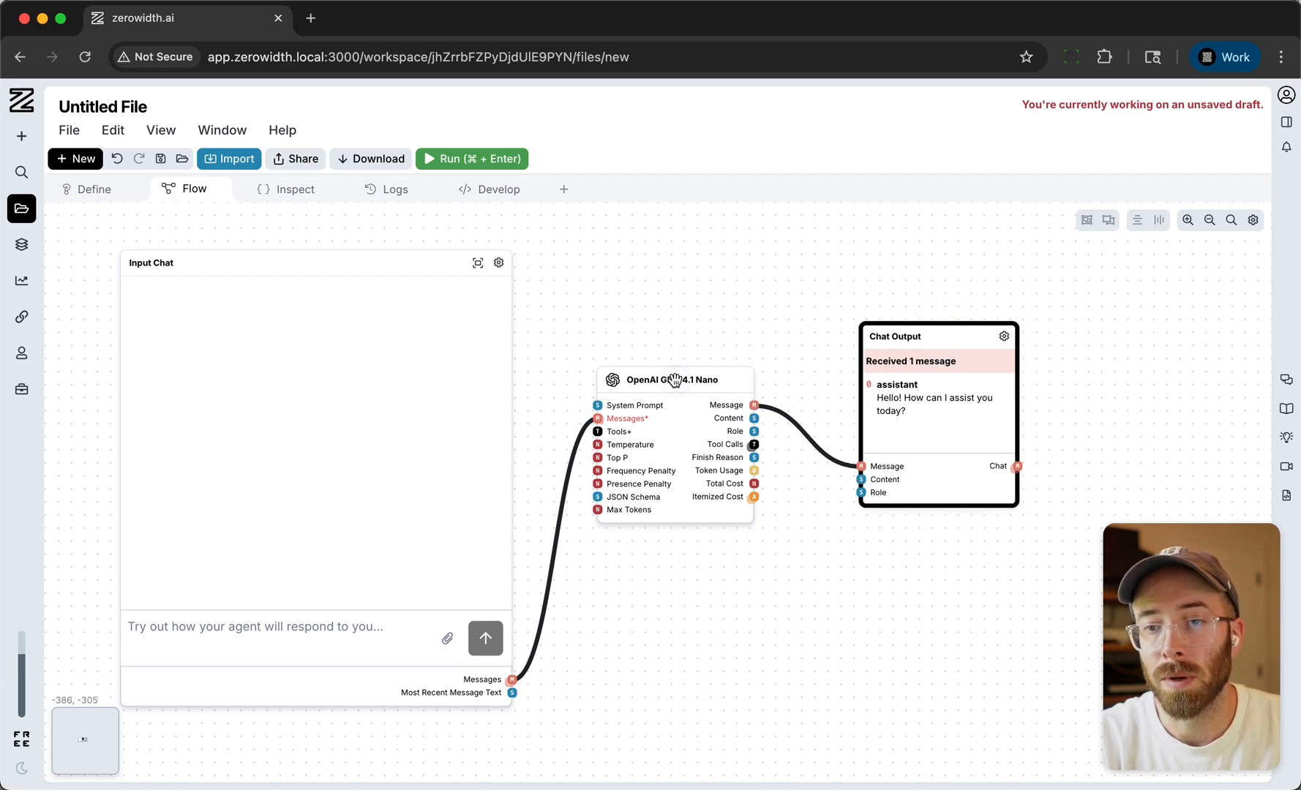
drag(677, 377, 695, 374)
- Send the message "hello who are you" through the Input Chat node
click(267, 612)
text(hello)
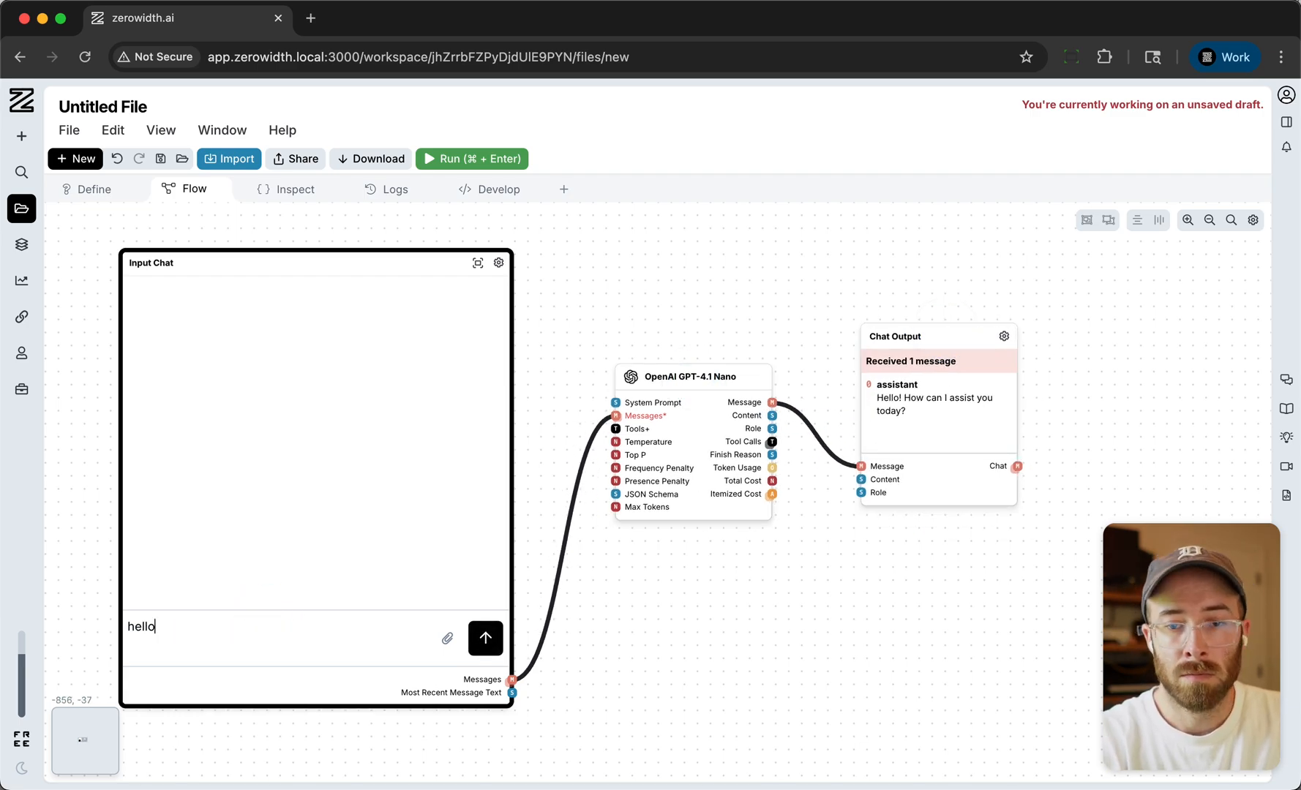
text( who are you)
key(Return)
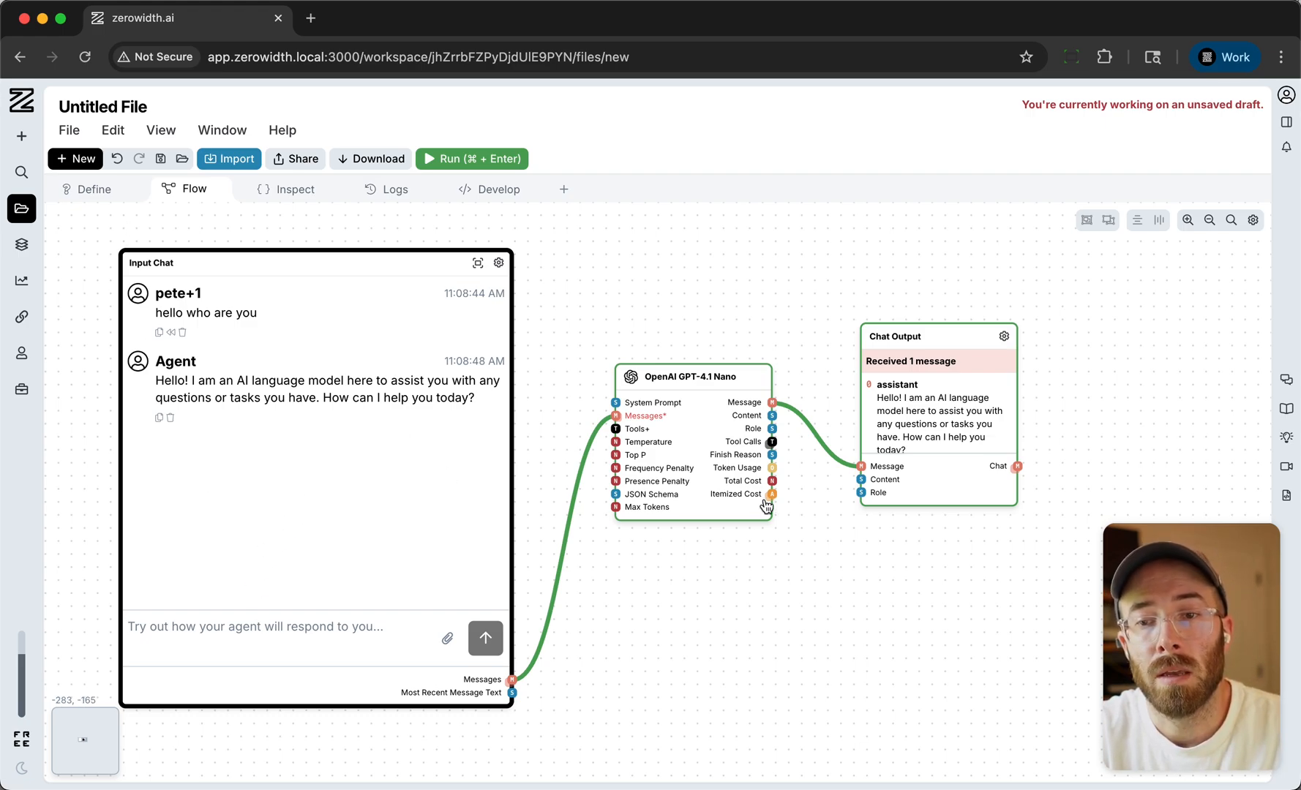
- Move the Input Chat node down and left and the GPT-4.1 Nano node closer to Chat Output, leaving room above the chat
scroll(532, 421, down, 5)
drag(841, 328, 618, 498)
drag(654, 392, 665, 434)
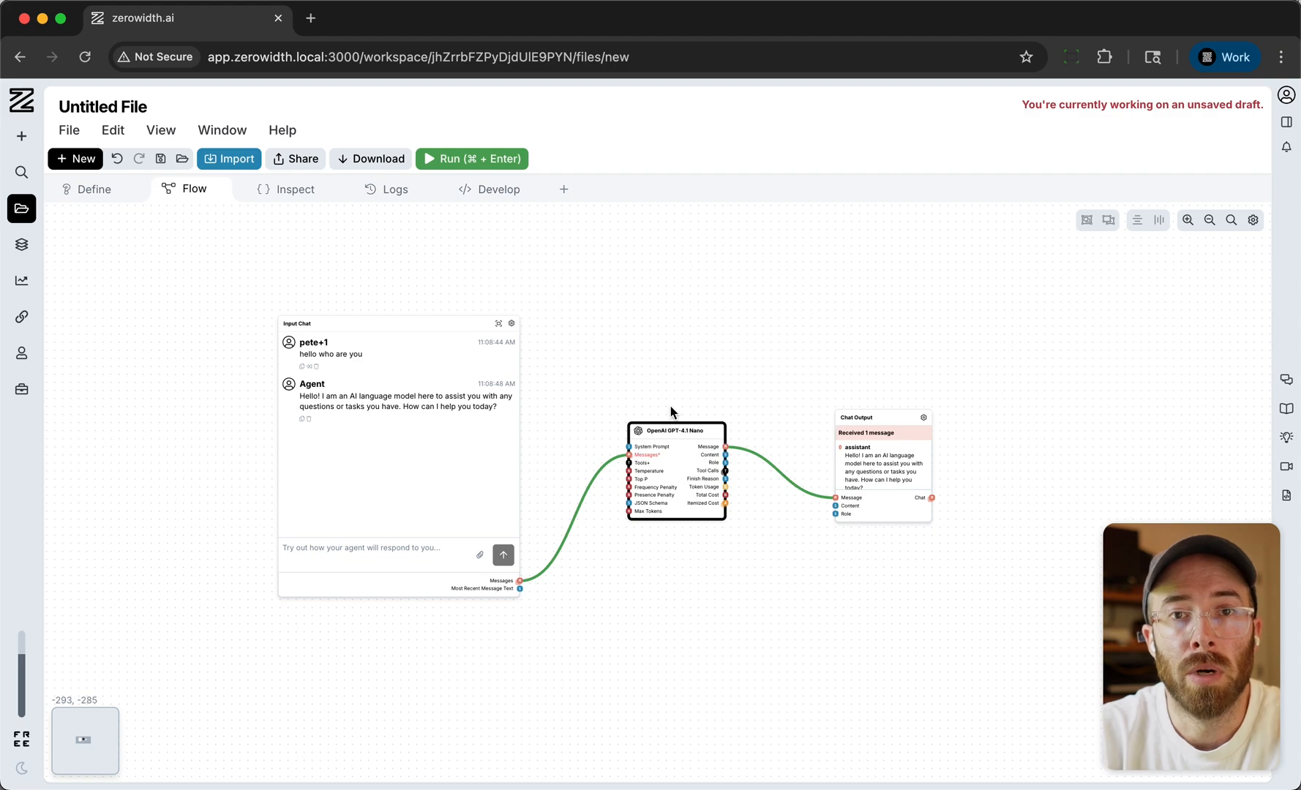
click(640, 389)
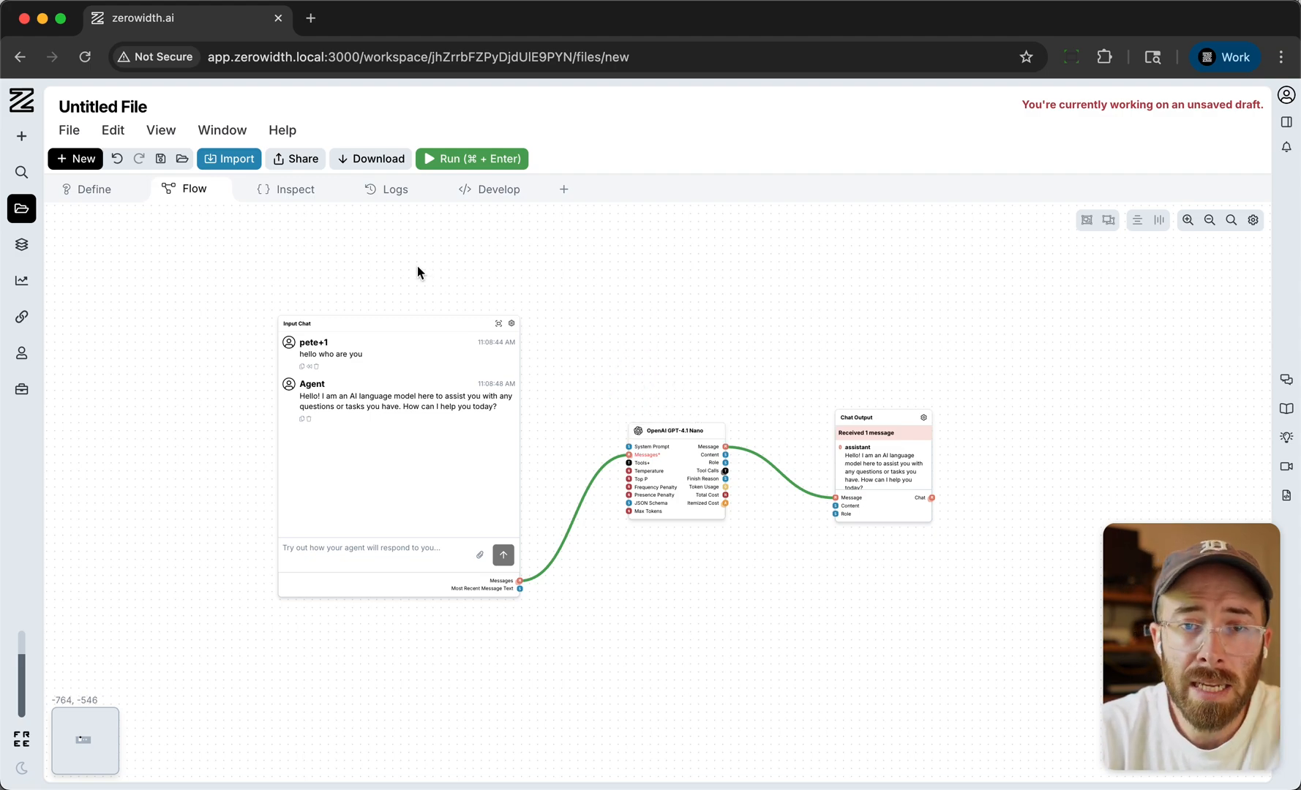
drag(421, 340, 340, 420)
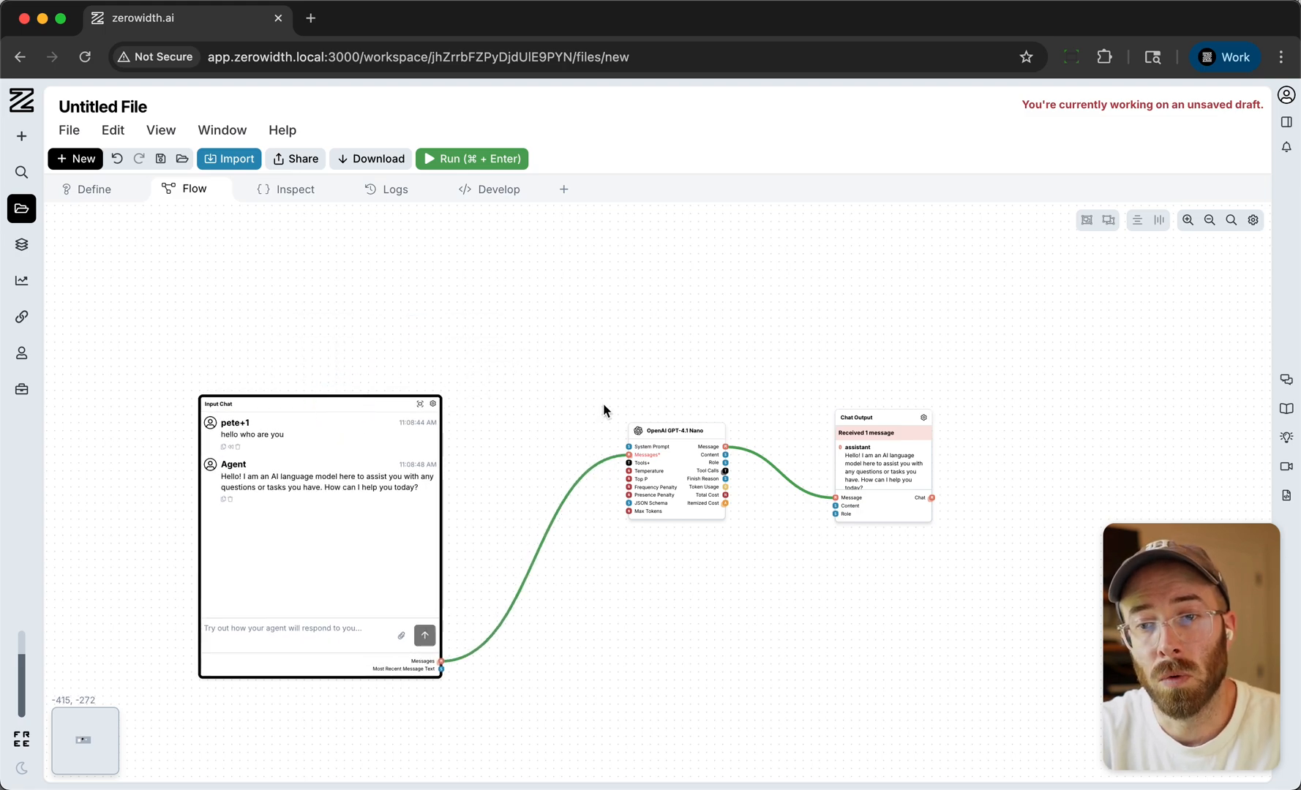
click(604, 358)
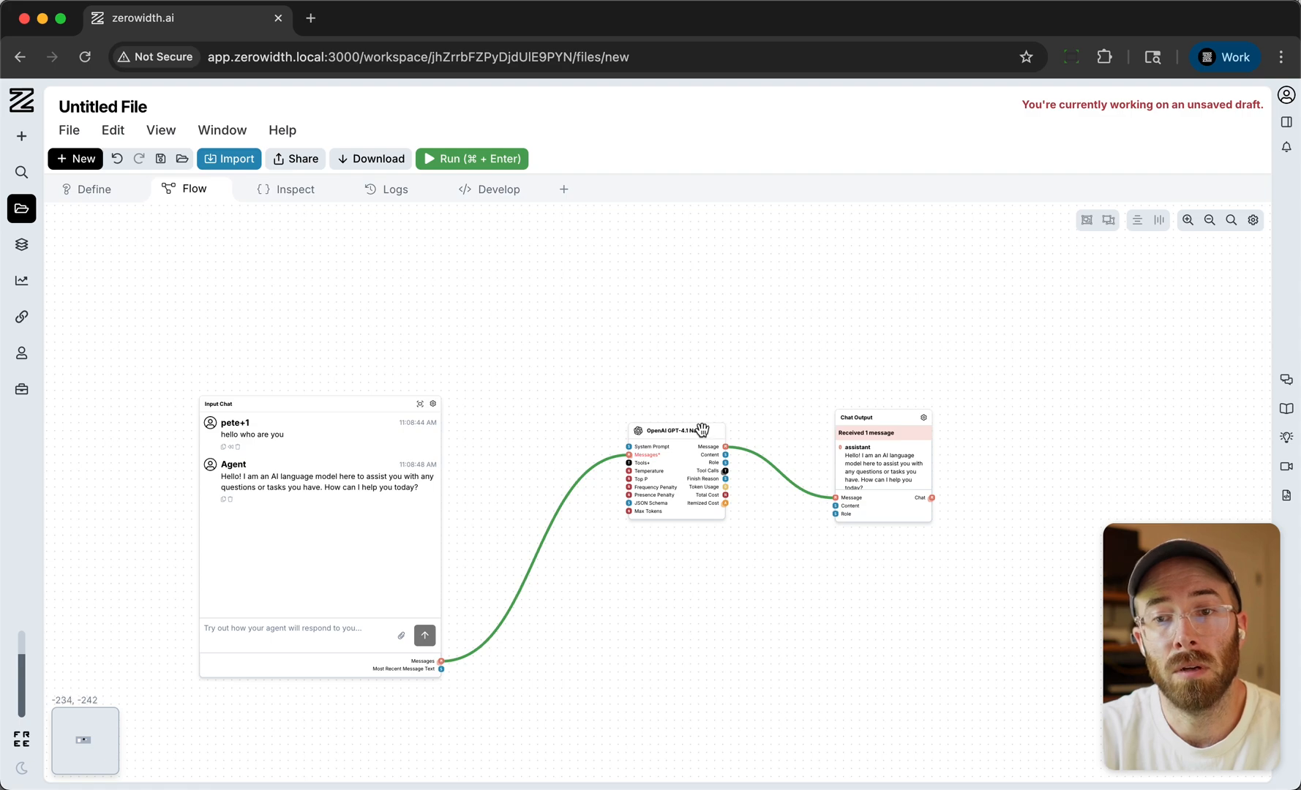
drag(687, 427, 737, 419)
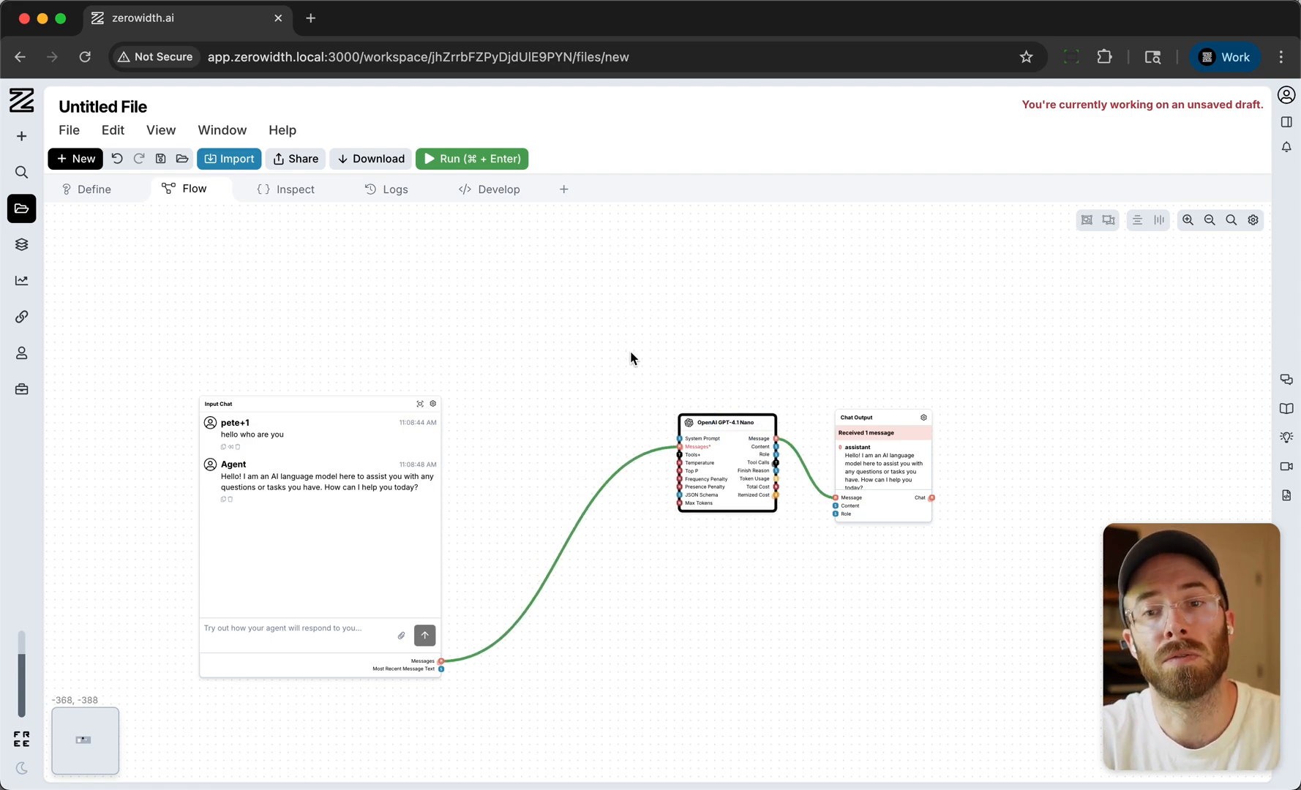
- Add a System Prompt node above Input Chat and connect its Prompt output to the GPT-4.1 Nano node's System Prompt input
click(510, 280)
click(510, 280)
text(sys)
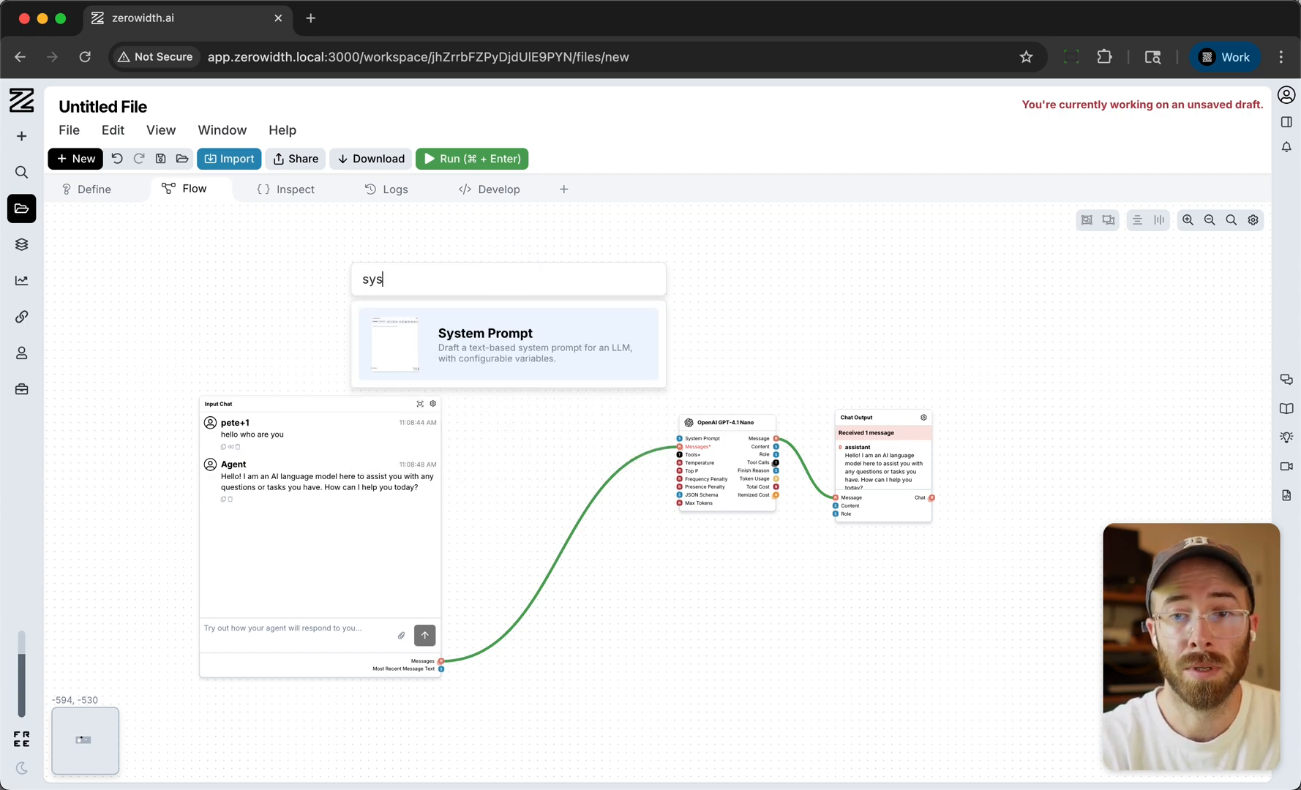
key(Return)
drag(363, 405, 379, 525)
drag(573, 283, 407, 212)
scroll(539, 483, up, 5)
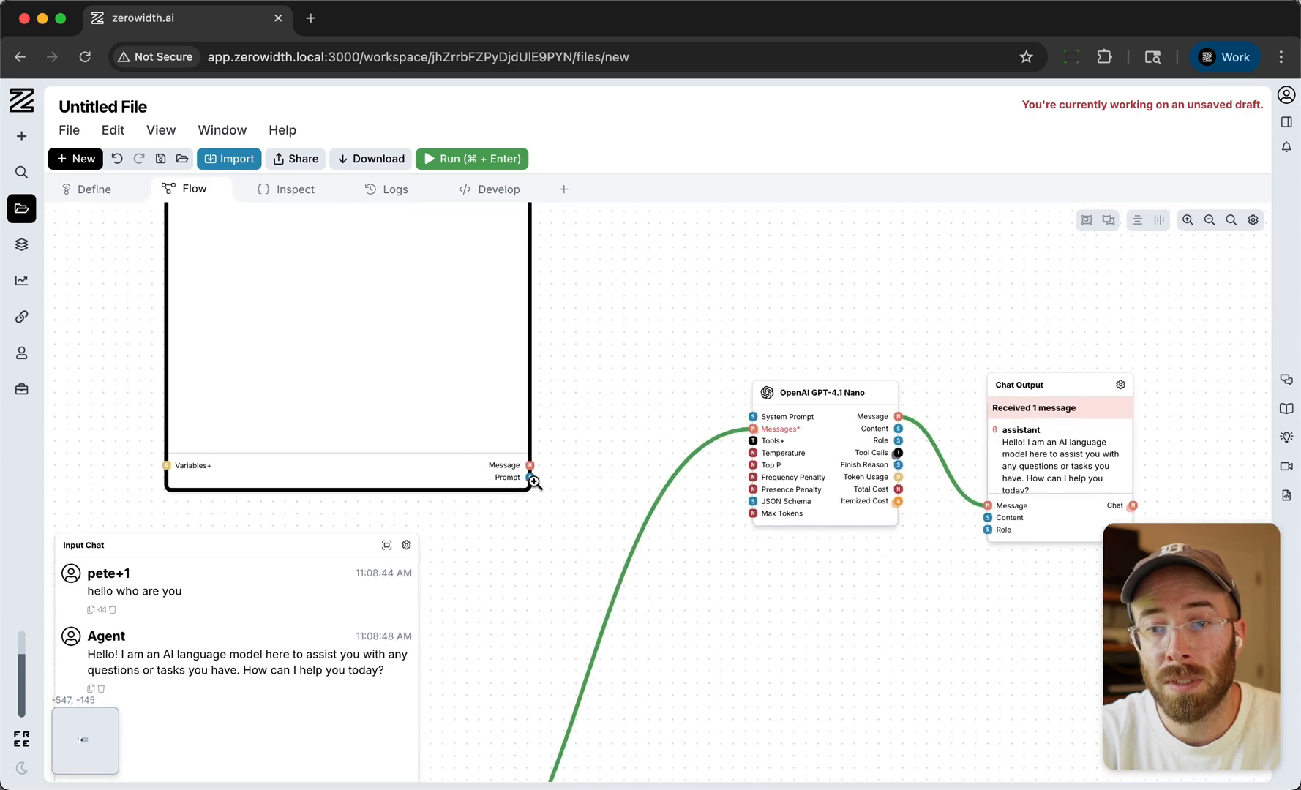
drag(531, 482, 641, 422)
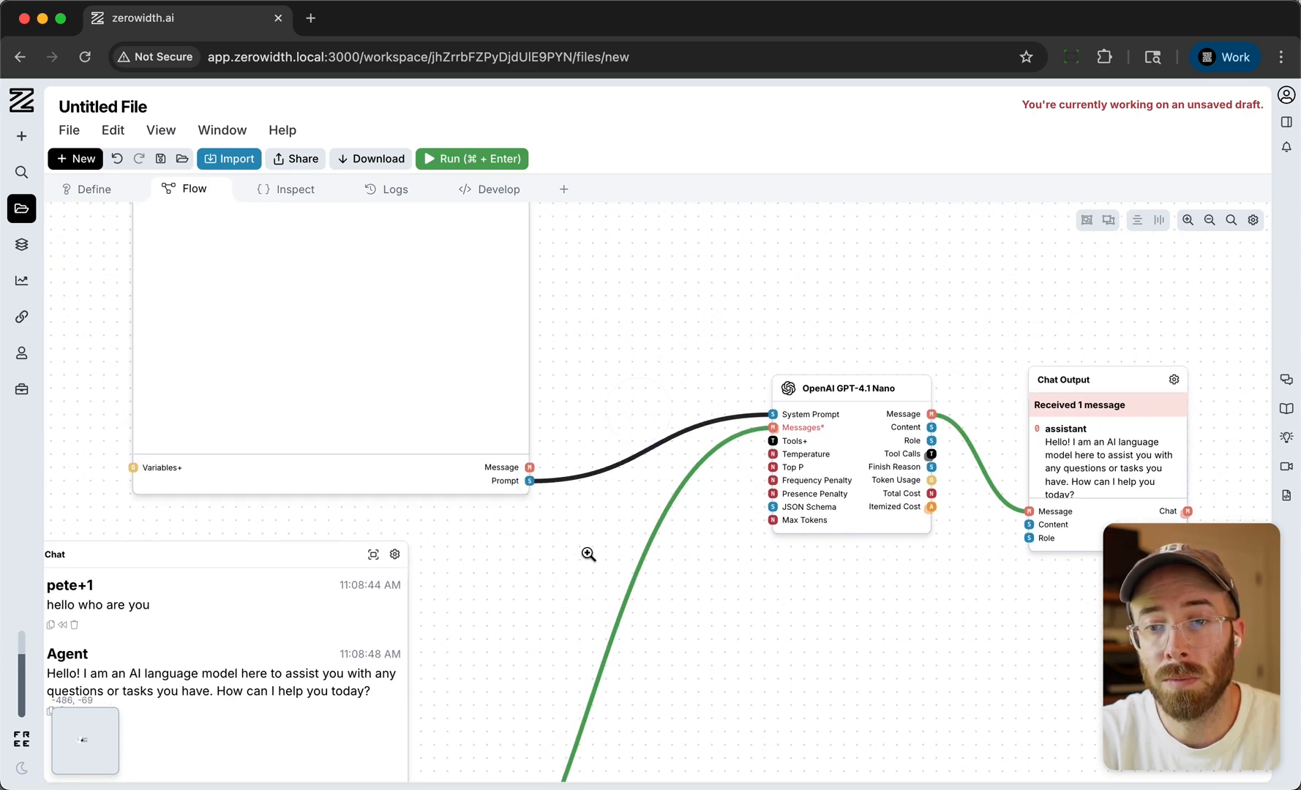
- Write "The secret number is 3." as the text of the System Prompt node
scroll(587, 550, down, 5)
click(479, 400)
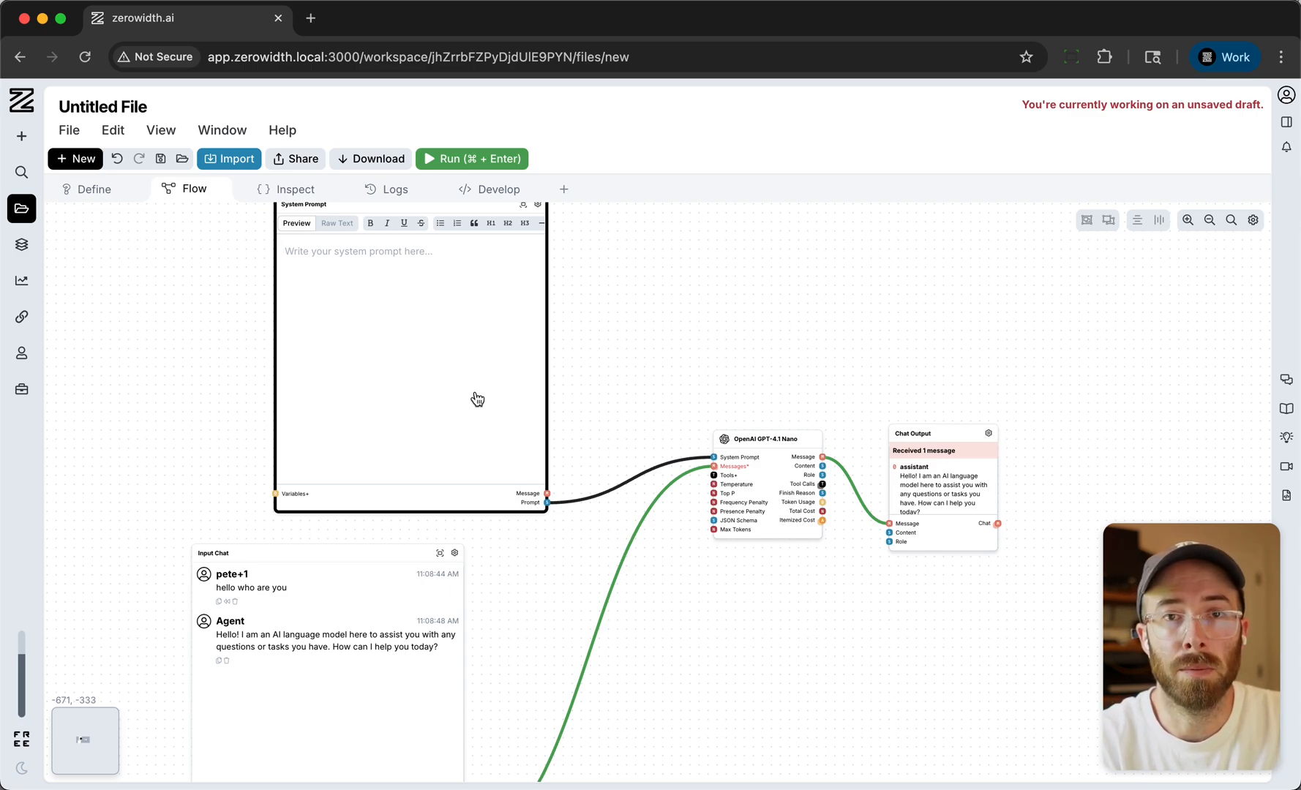
text(The secre)
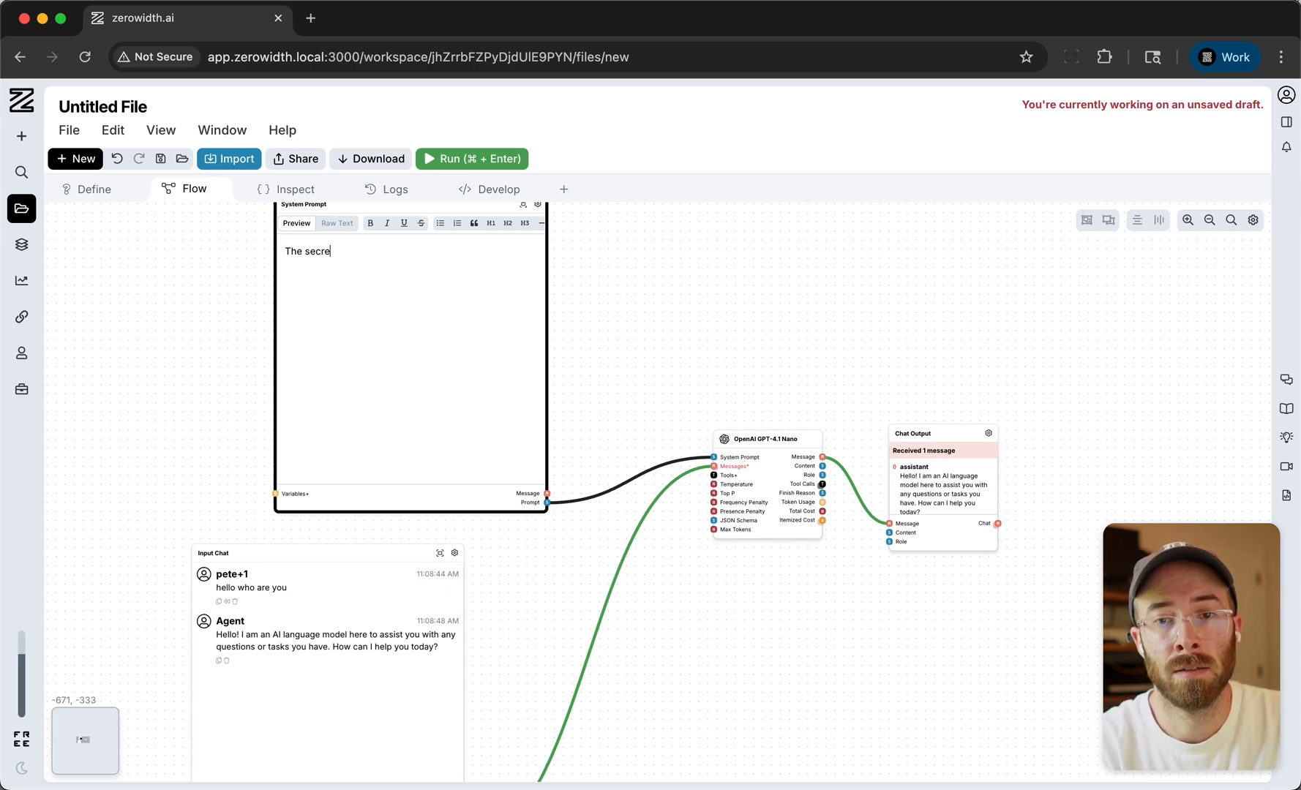
text(t number is 3.)
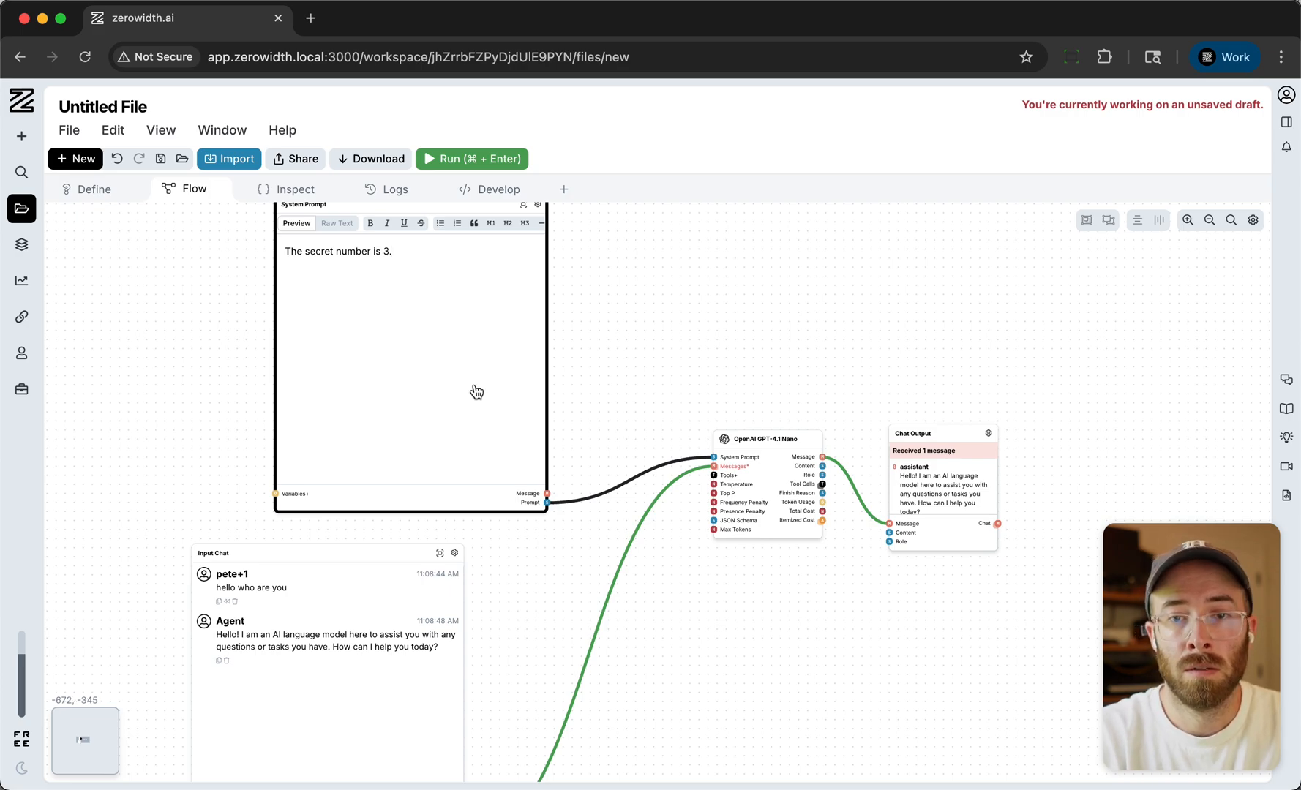
click(618, 336)
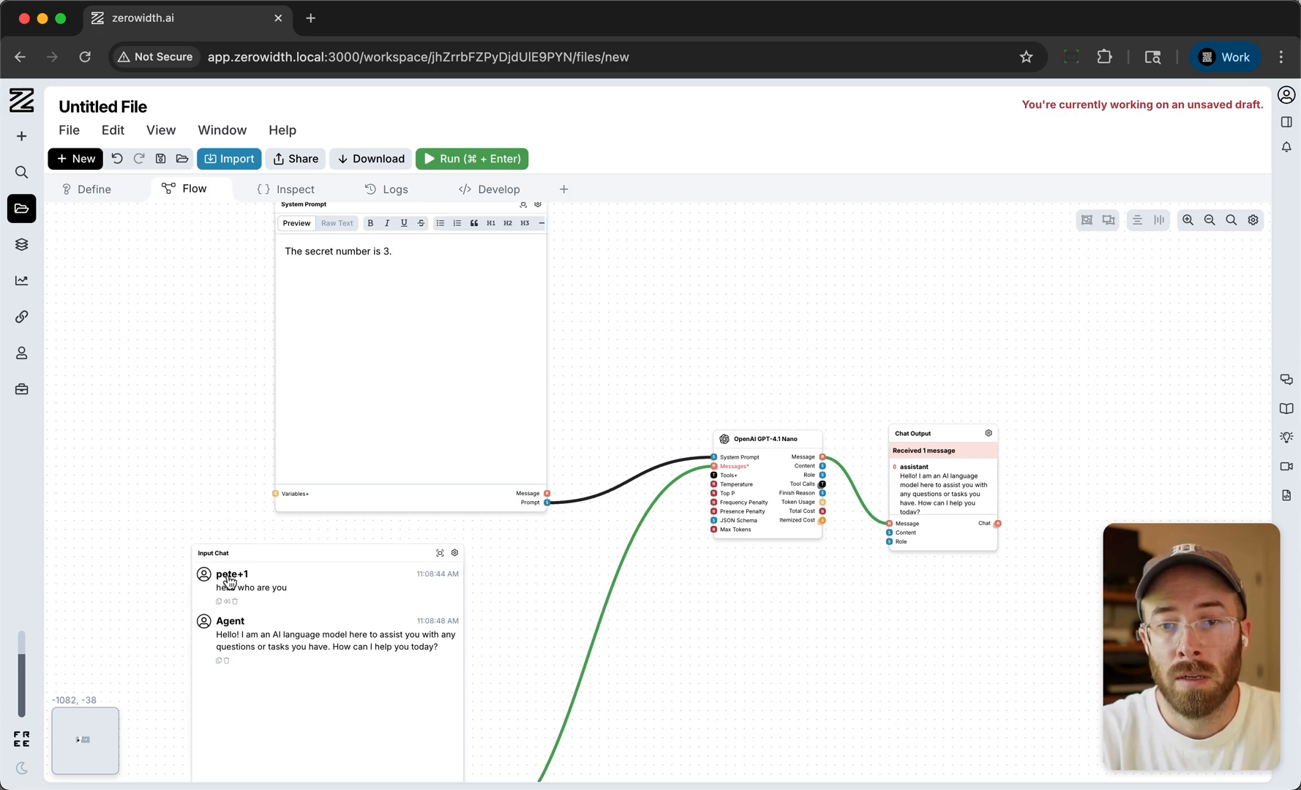
- Delete the previous user and agent messages from the Input Chat node
click(235, 601)
click(227, 613)
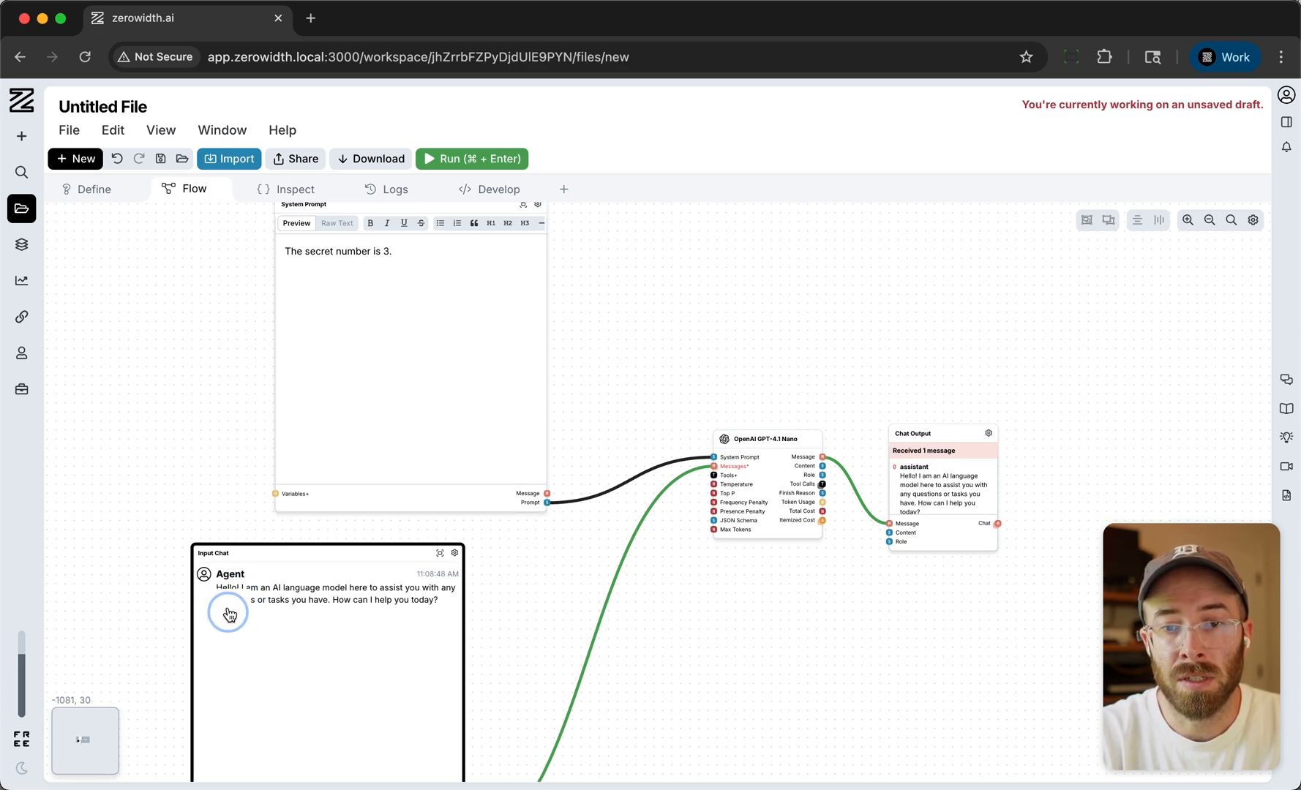
click(235, 499)
- Ask "what is the secret number?" in the Input Chat node and view the reply alongside the system prompt
scroll(234, 500, down, 3)
click(293, 605)
text(wh)
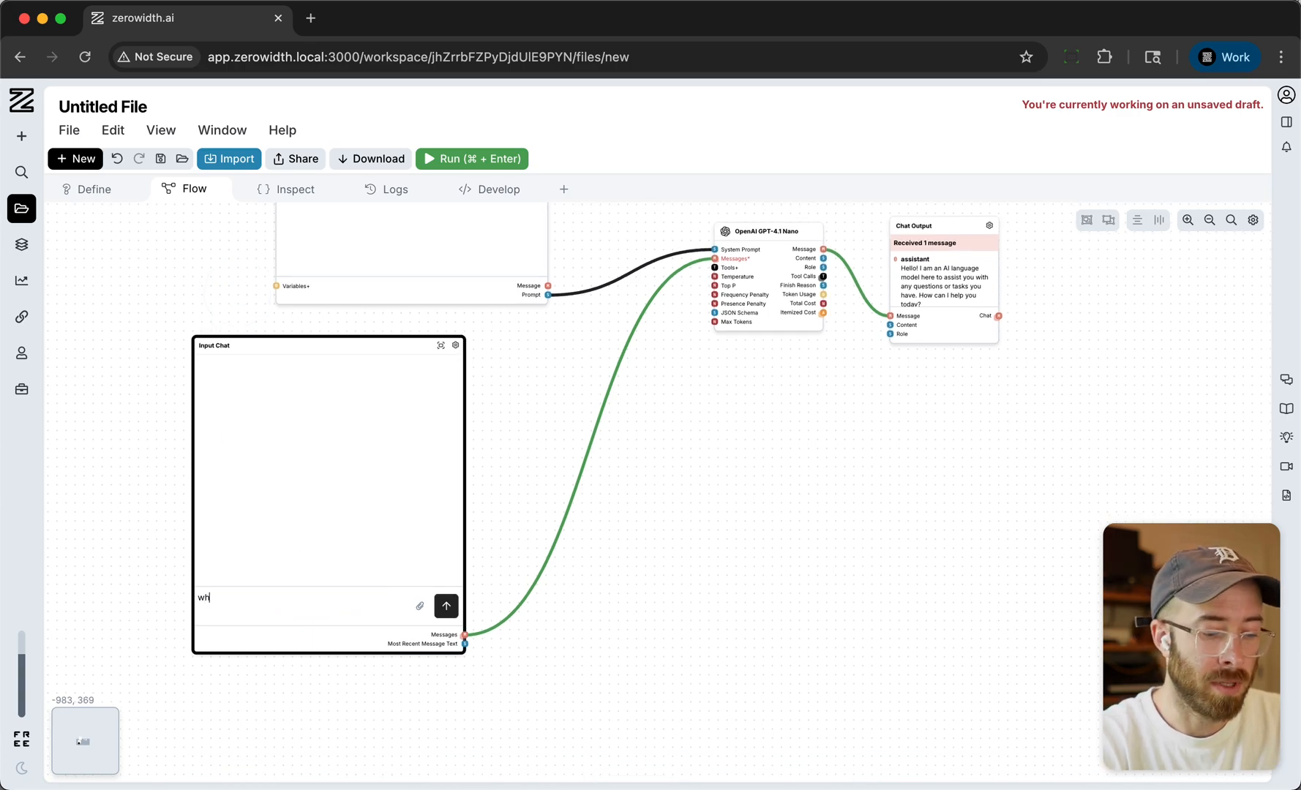
text(at liis the se)
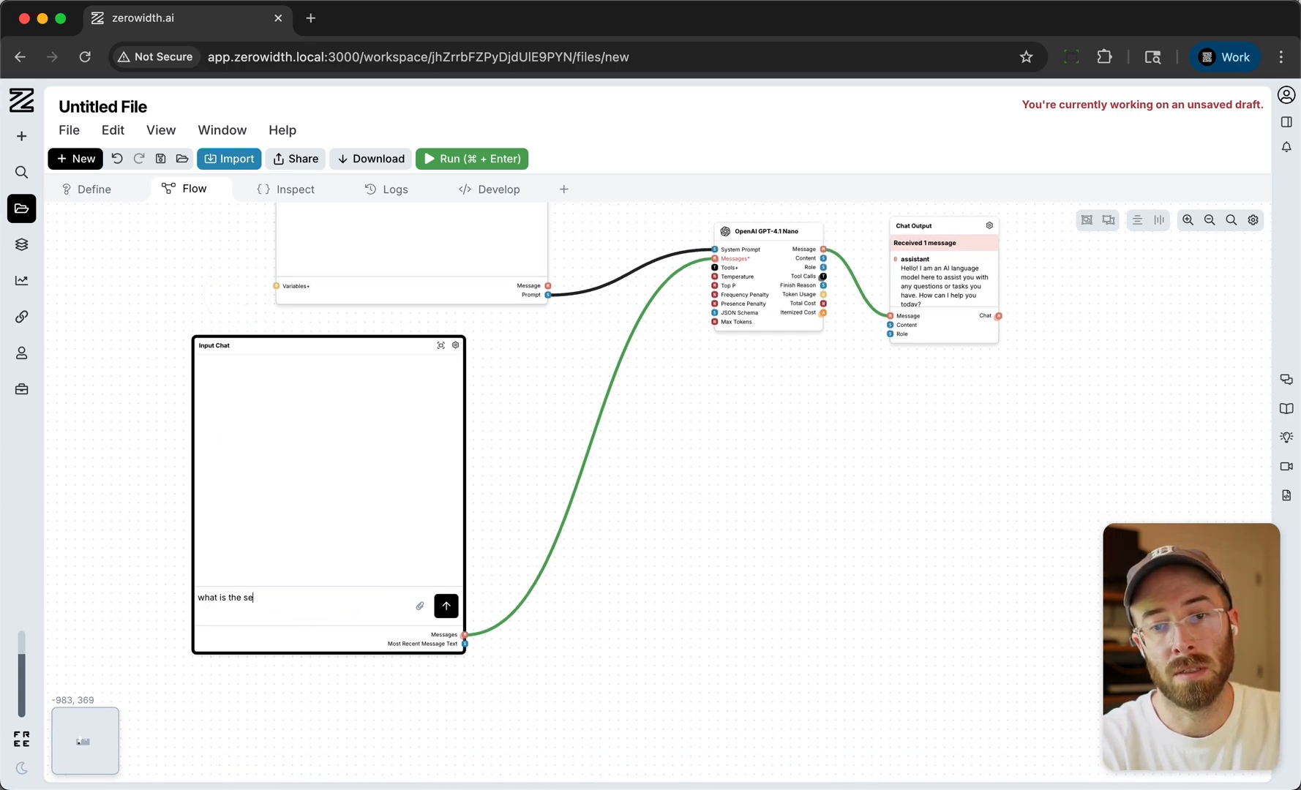
text(cret number?)
key(Return)
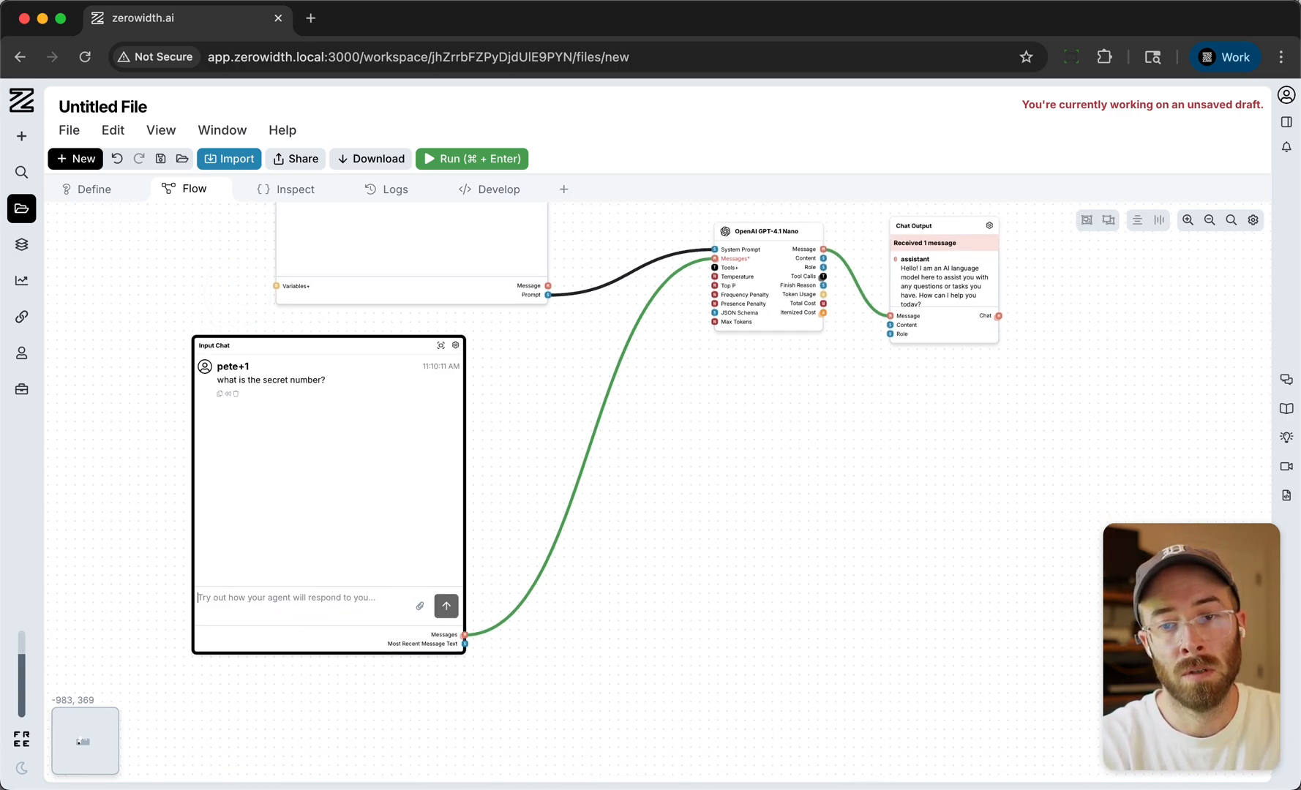
drag(617, 250, 662, 444)
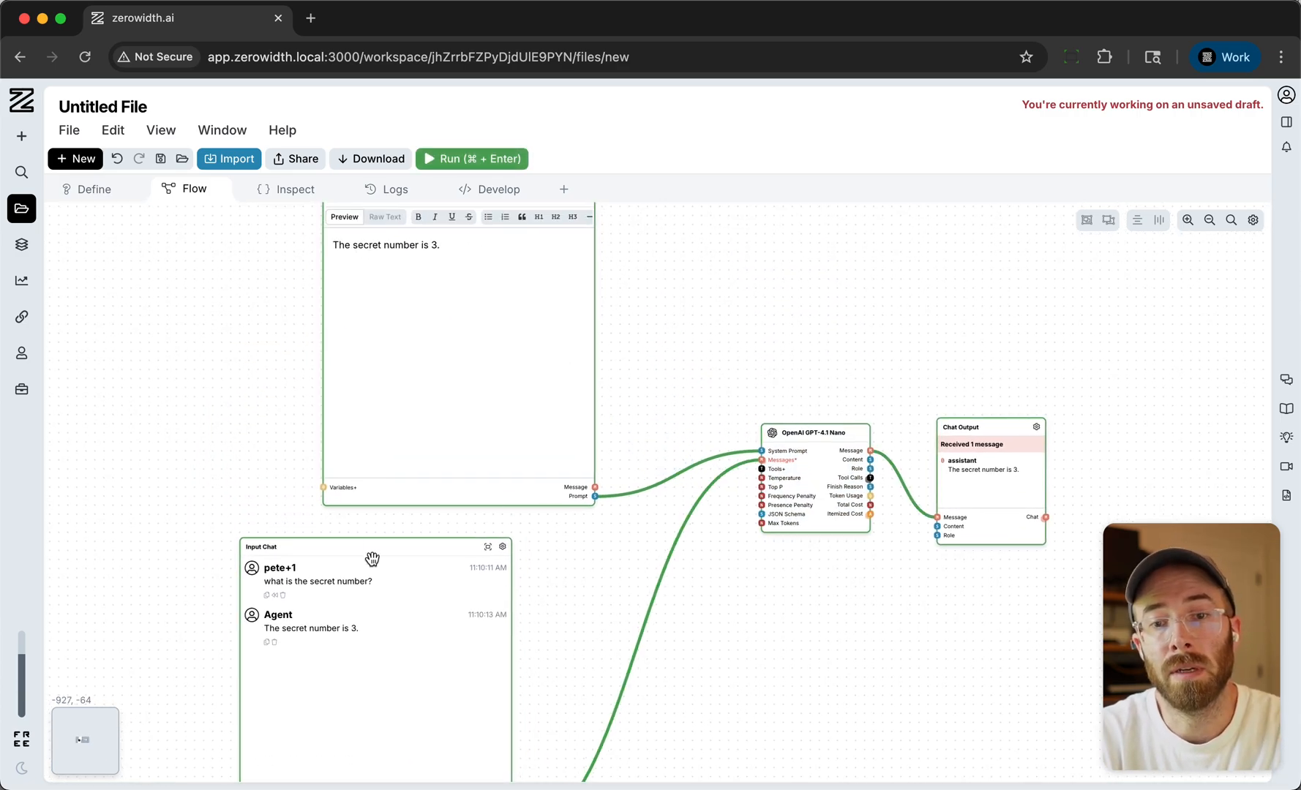
click(714, 346)
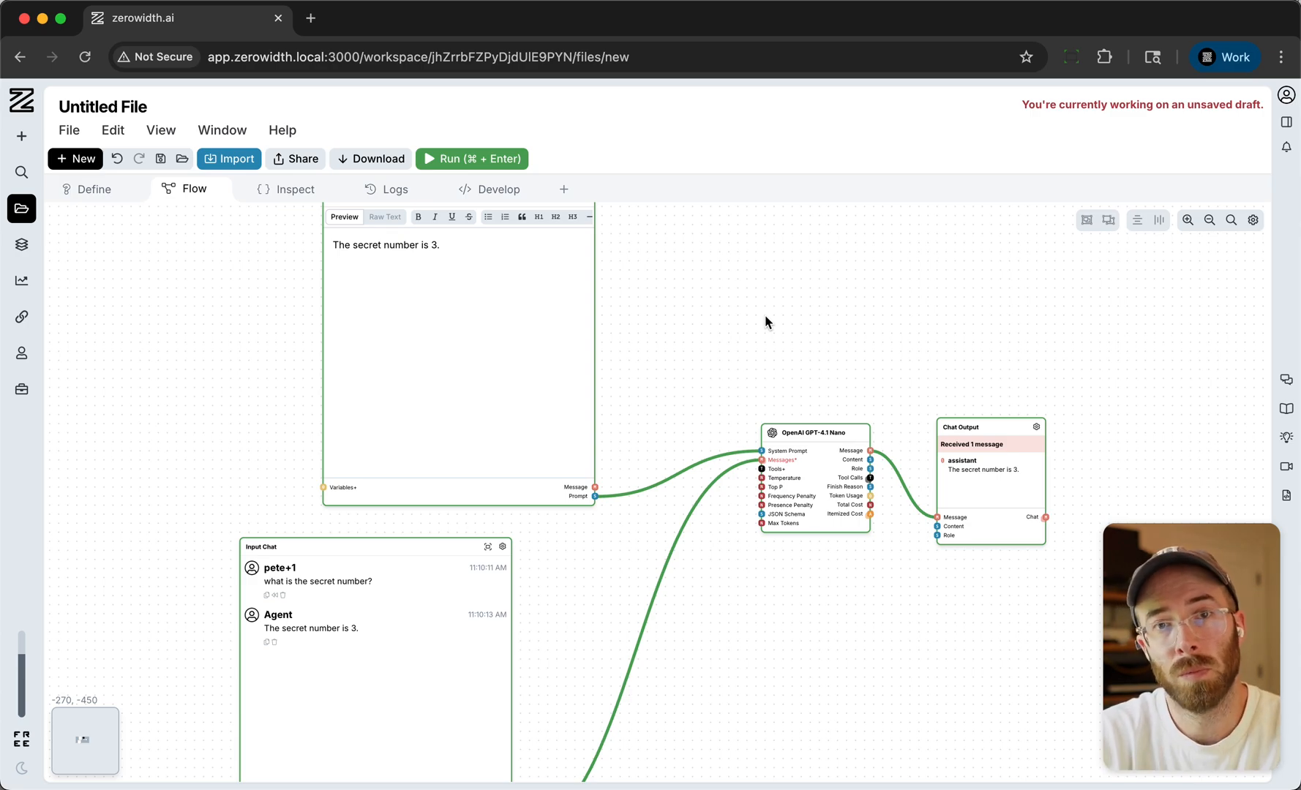
- Inspect the flow's JSON definition, covering its nodes and links, and return to the flow canvas
click(287, 192)
scroll(428, 449, down, 10)
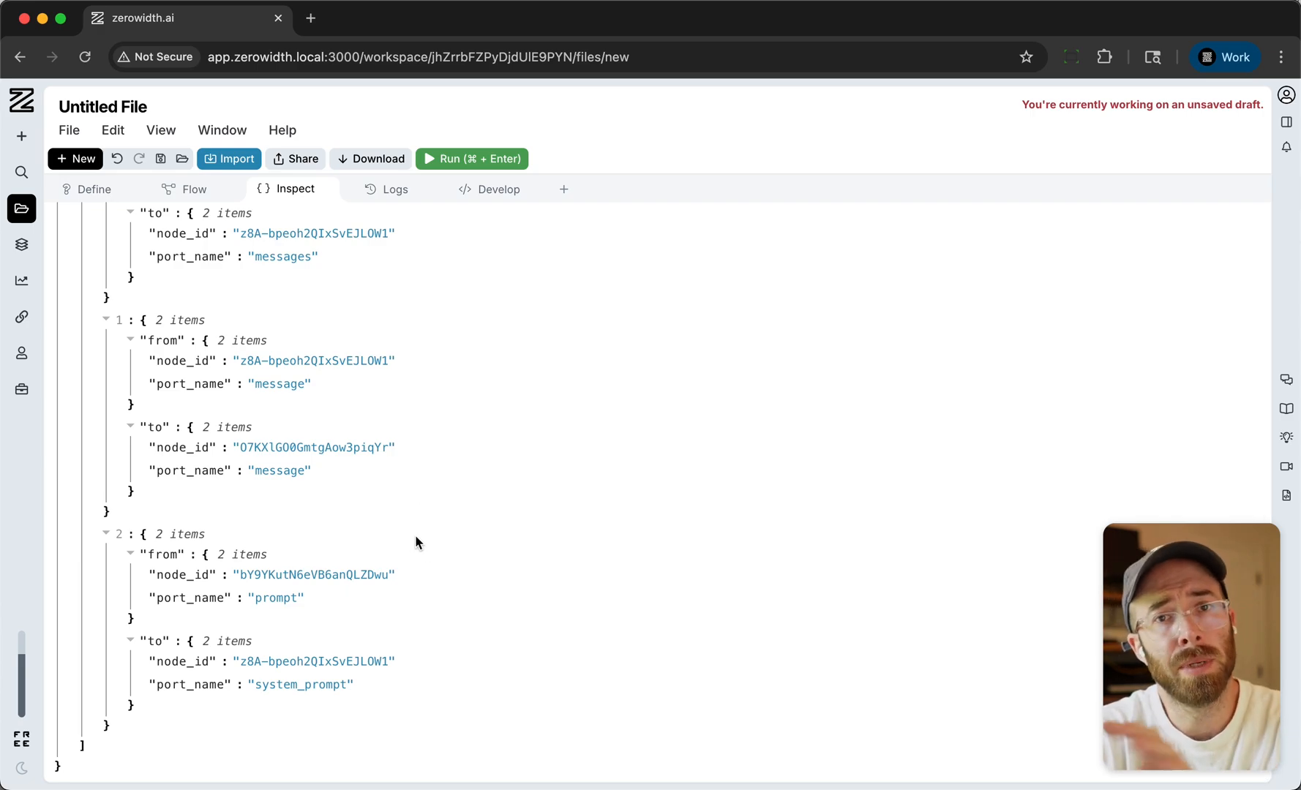
scroll(414, 488, up, 7)
scroll(414, 487, up, 2)
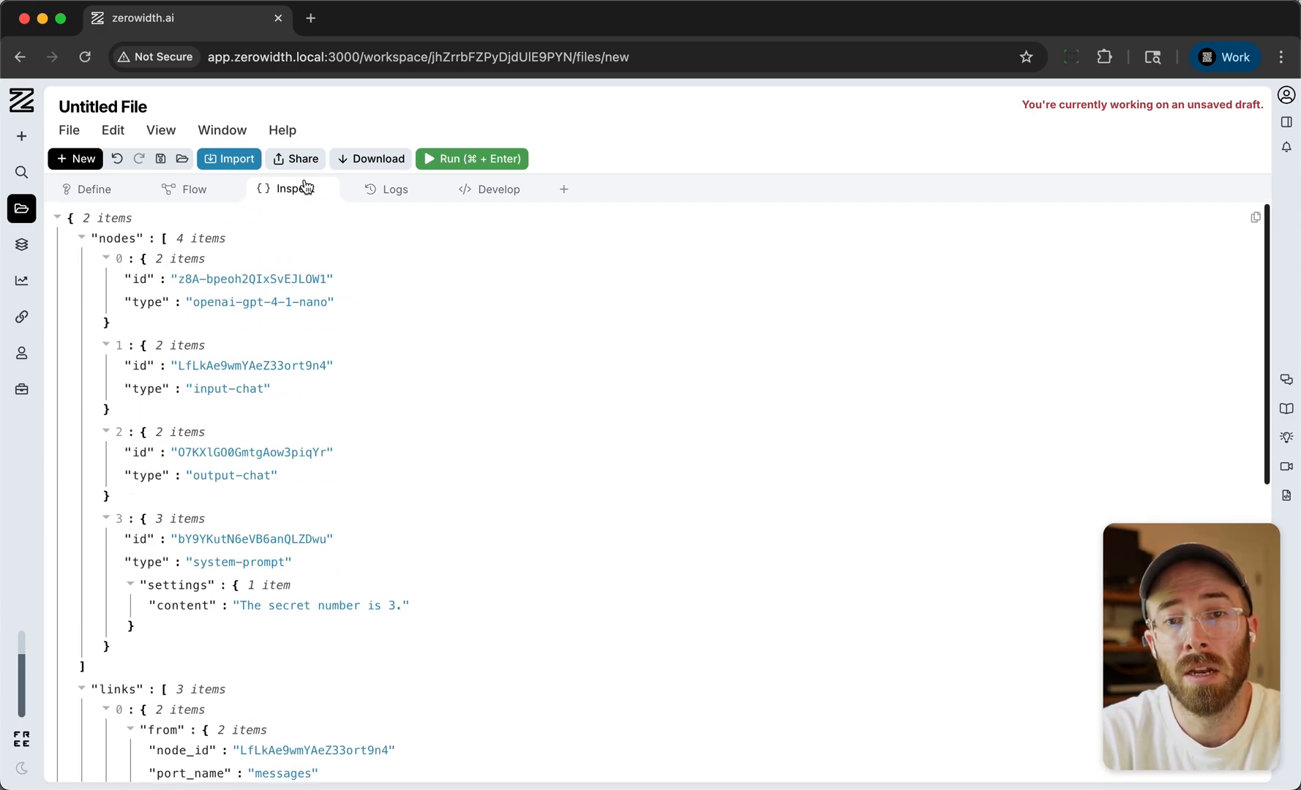
click(189, 191)
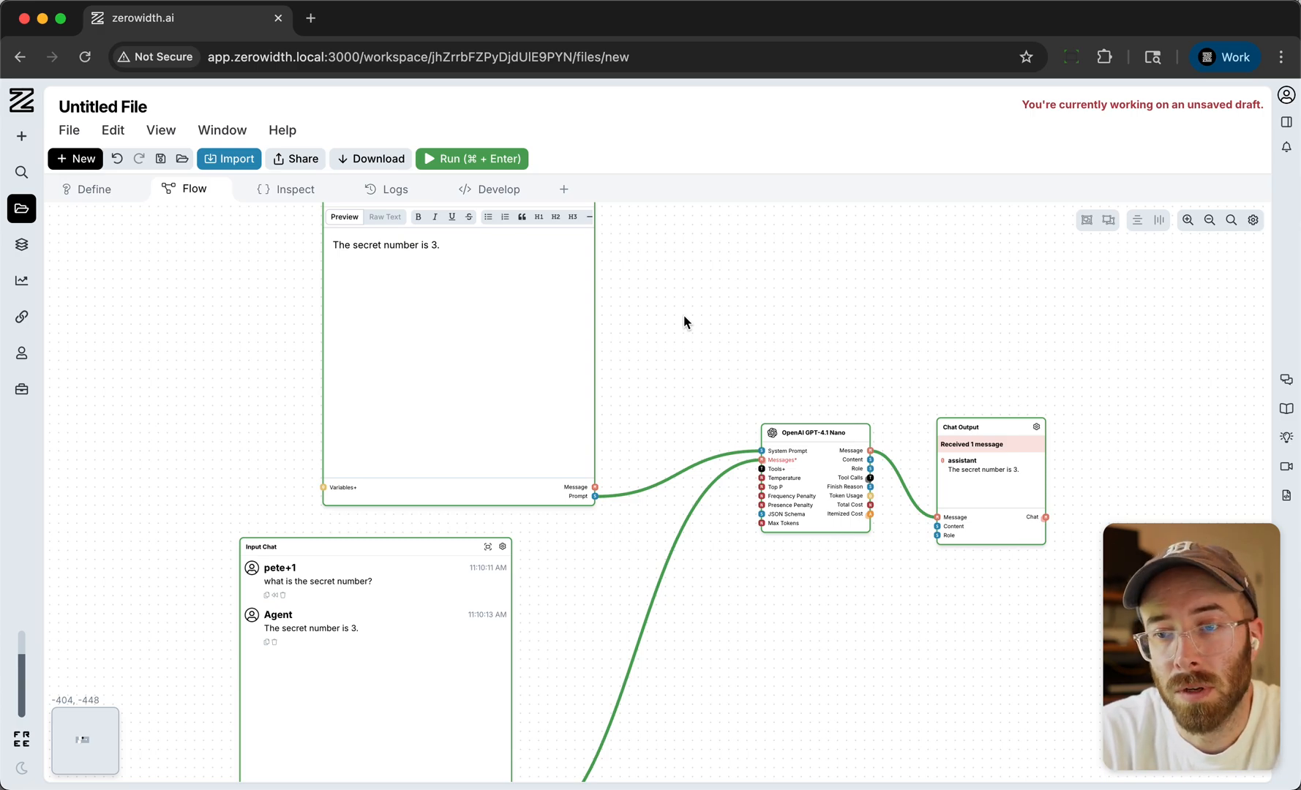
- Open the System Prompt and Input Chat nodes in their own editors and arrange them side by side
drag(685, 311, 656, 373)
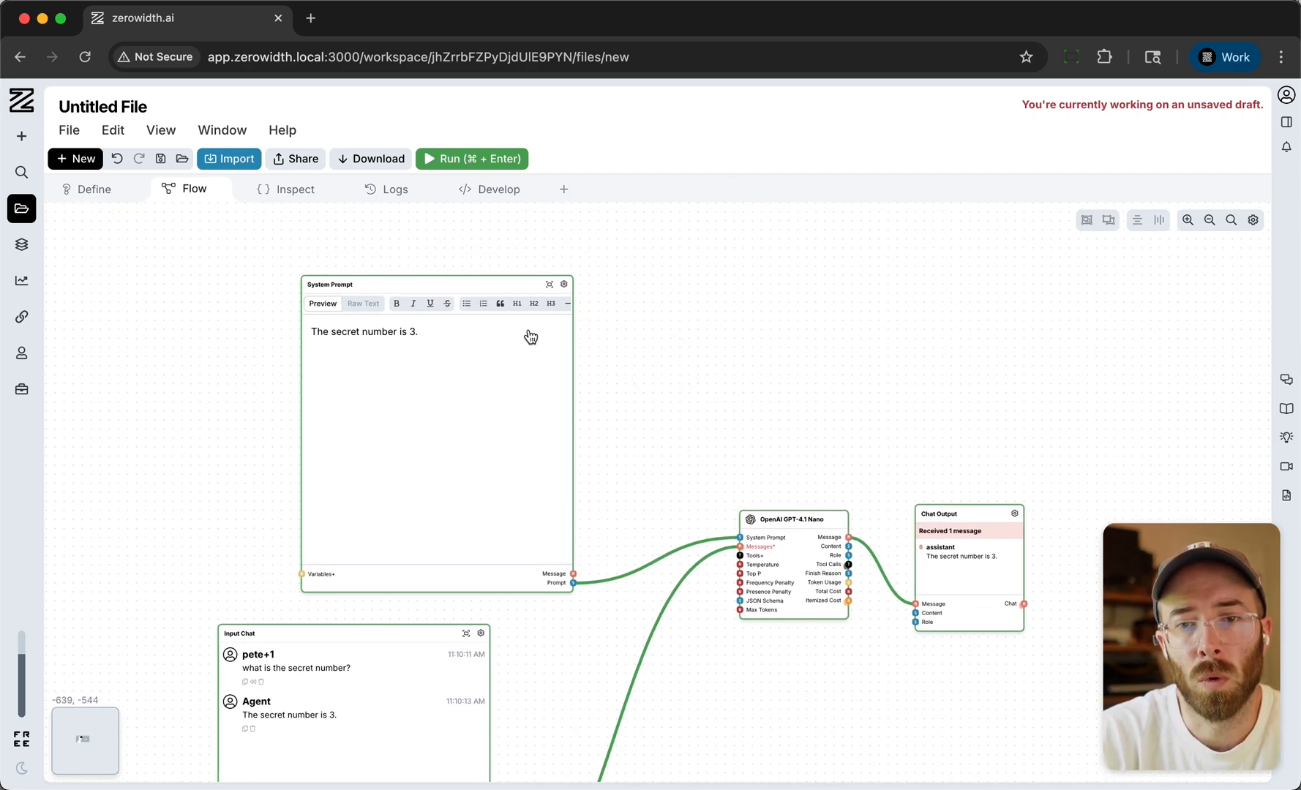
click(548, 290)
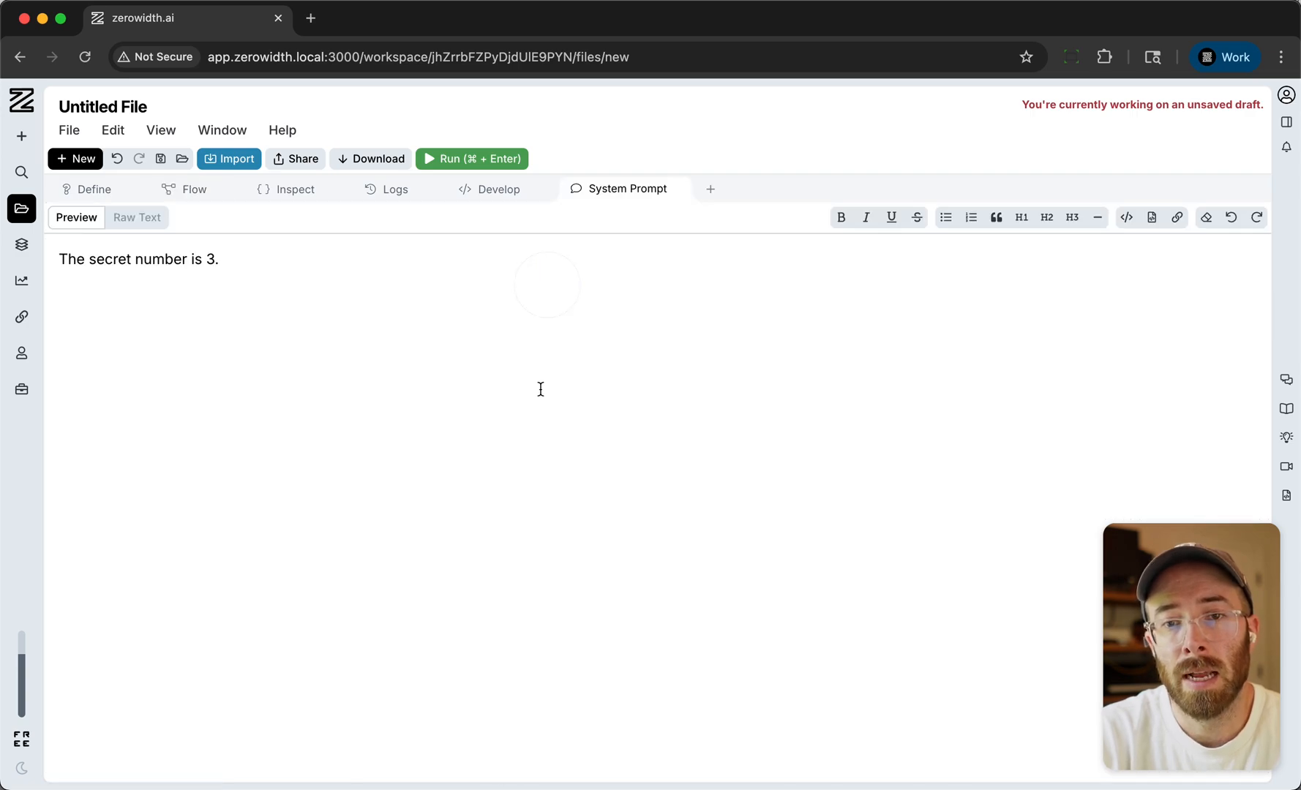
click(192, 192)
click(465, 634)
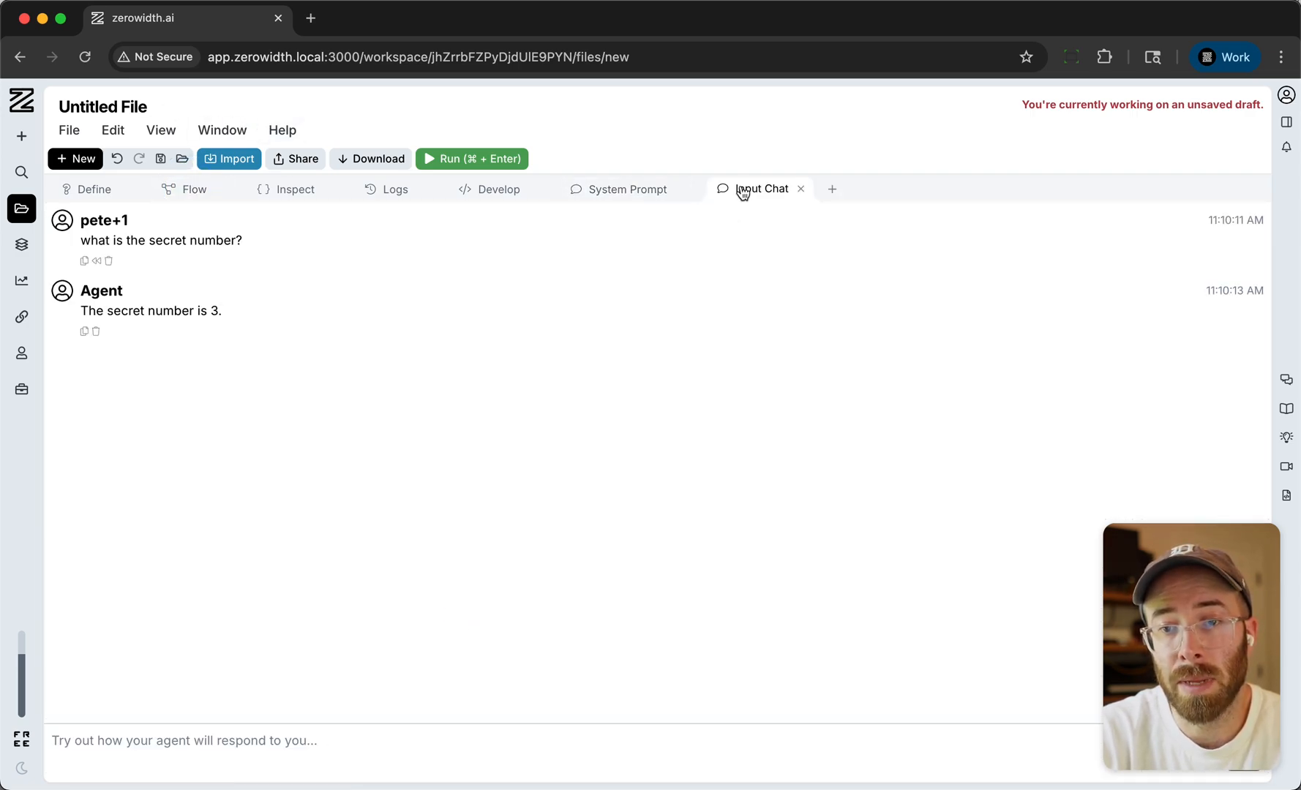
drag(744, 192, 53, 343)
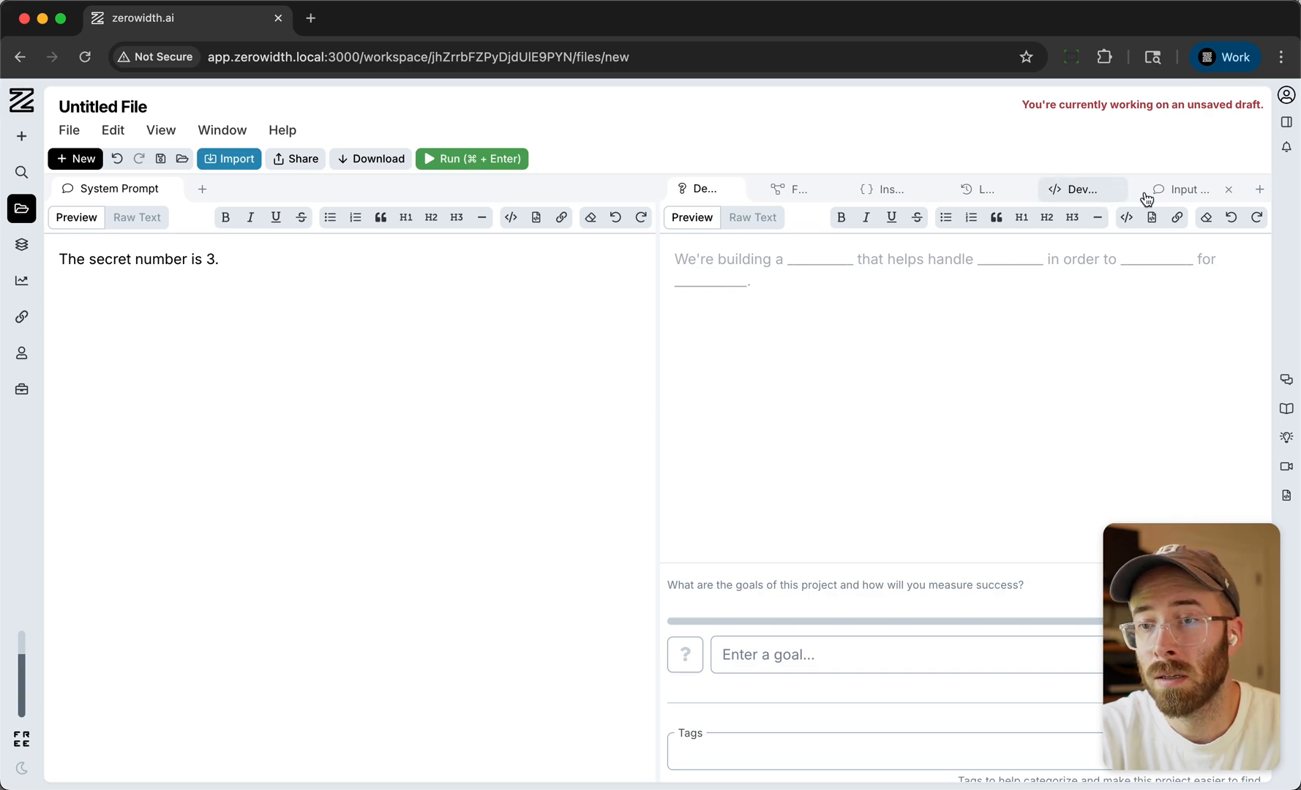
click(1165, 192)
- Replace the system prompt text with "You are a helpful asssitant focused on demoing ZeroWidth"
click(254, 288)
key(super+a)
text(You )
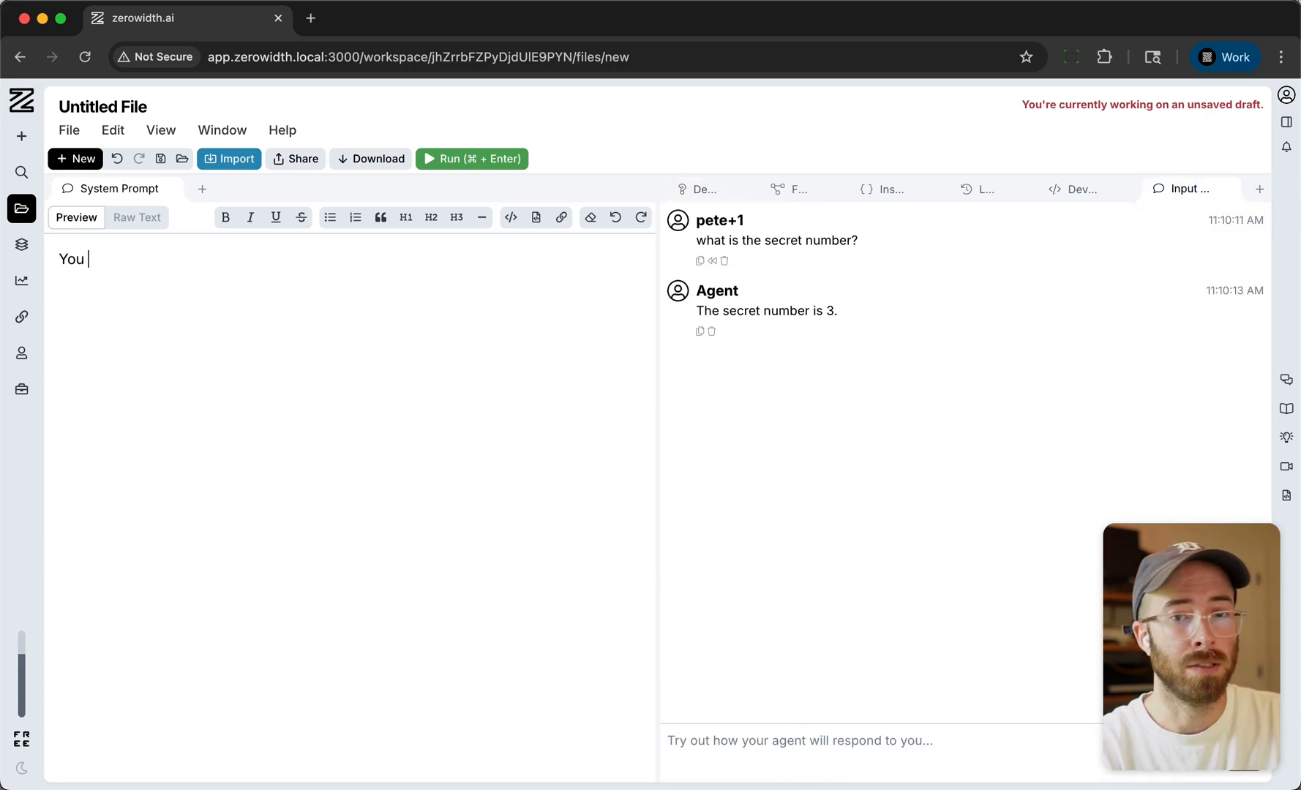
text(are a helpfu la s)
key(BackSpace)
key(BackSpace)
key(BackSpace)
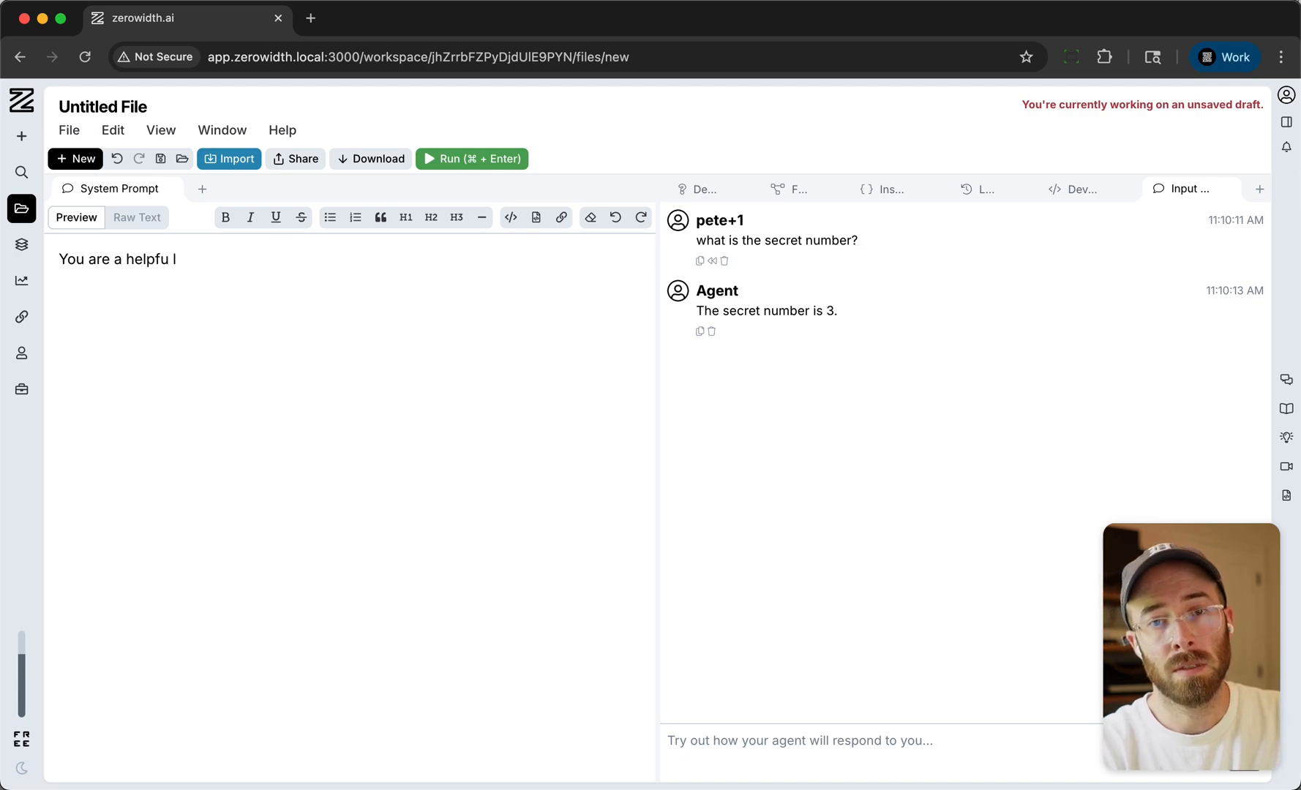
text(assit)
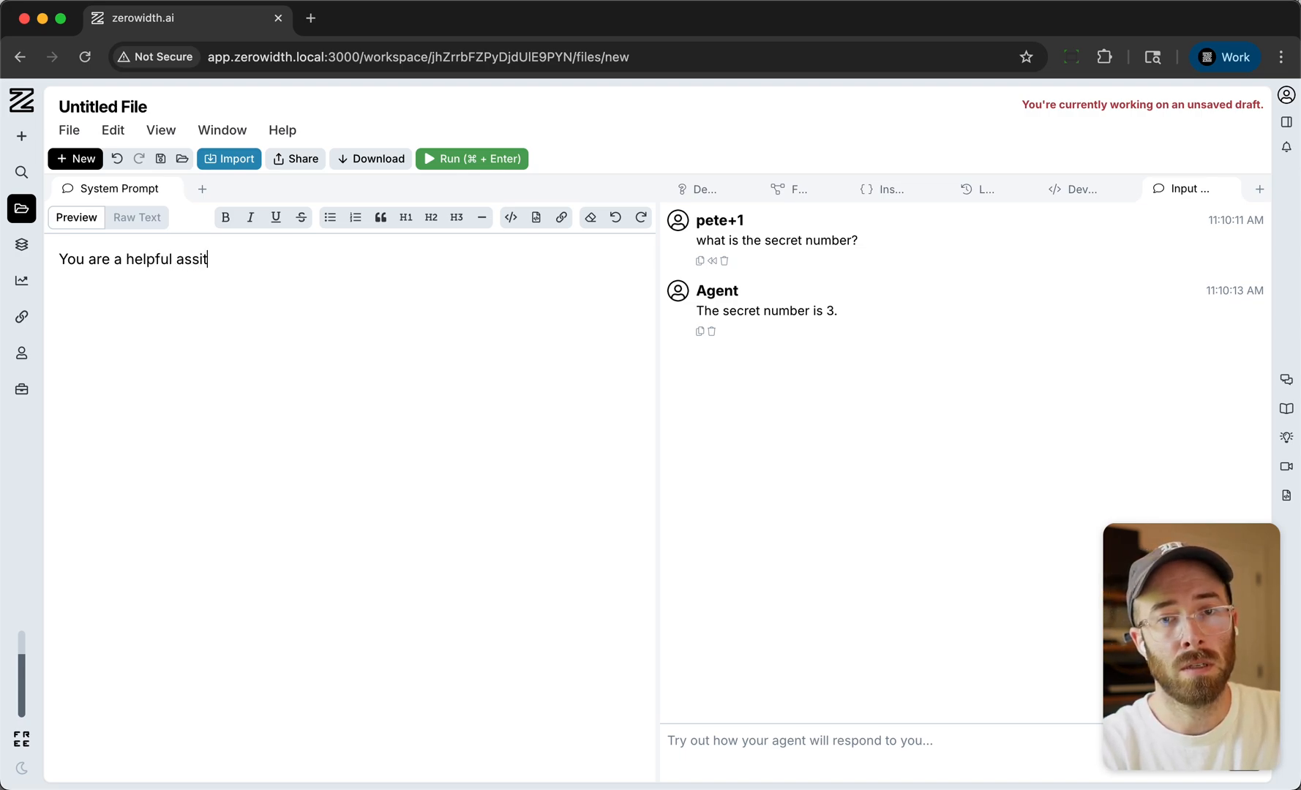
text(ant focused )
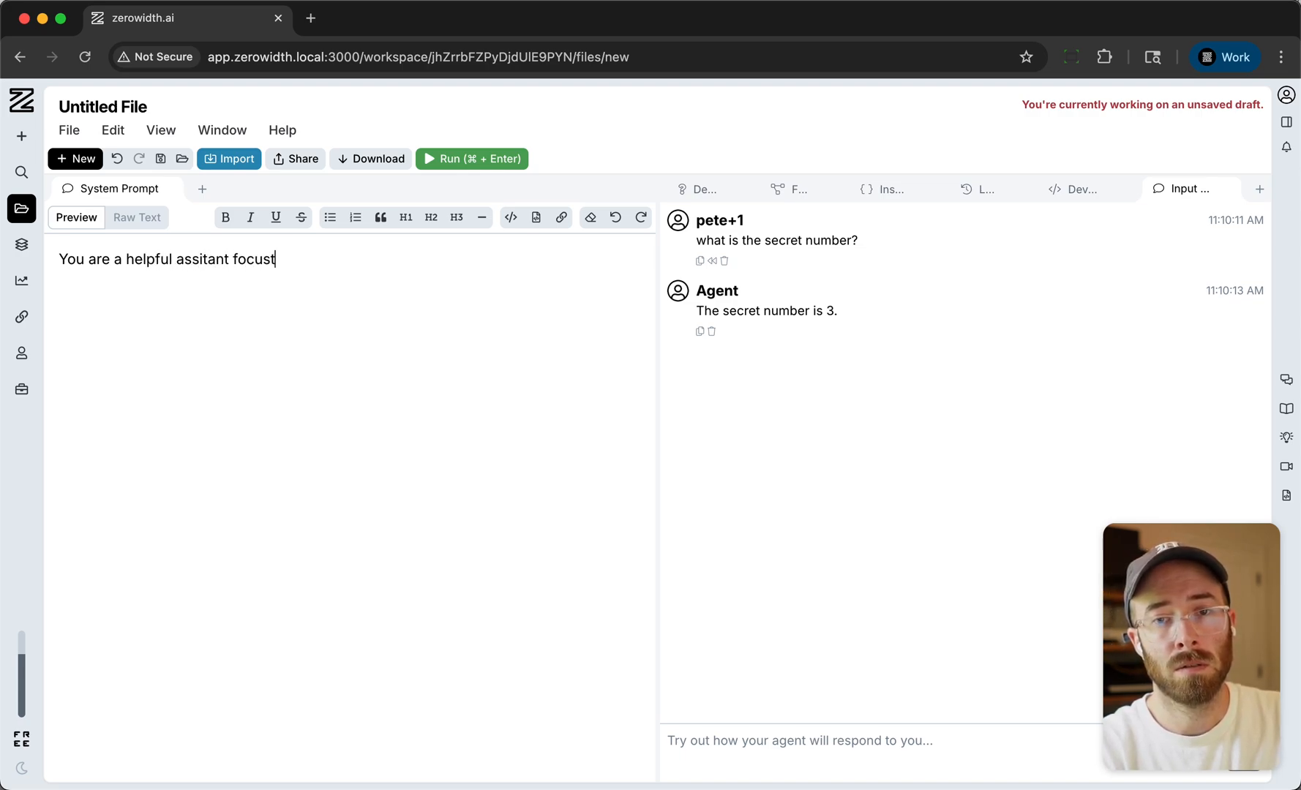
text(on de)
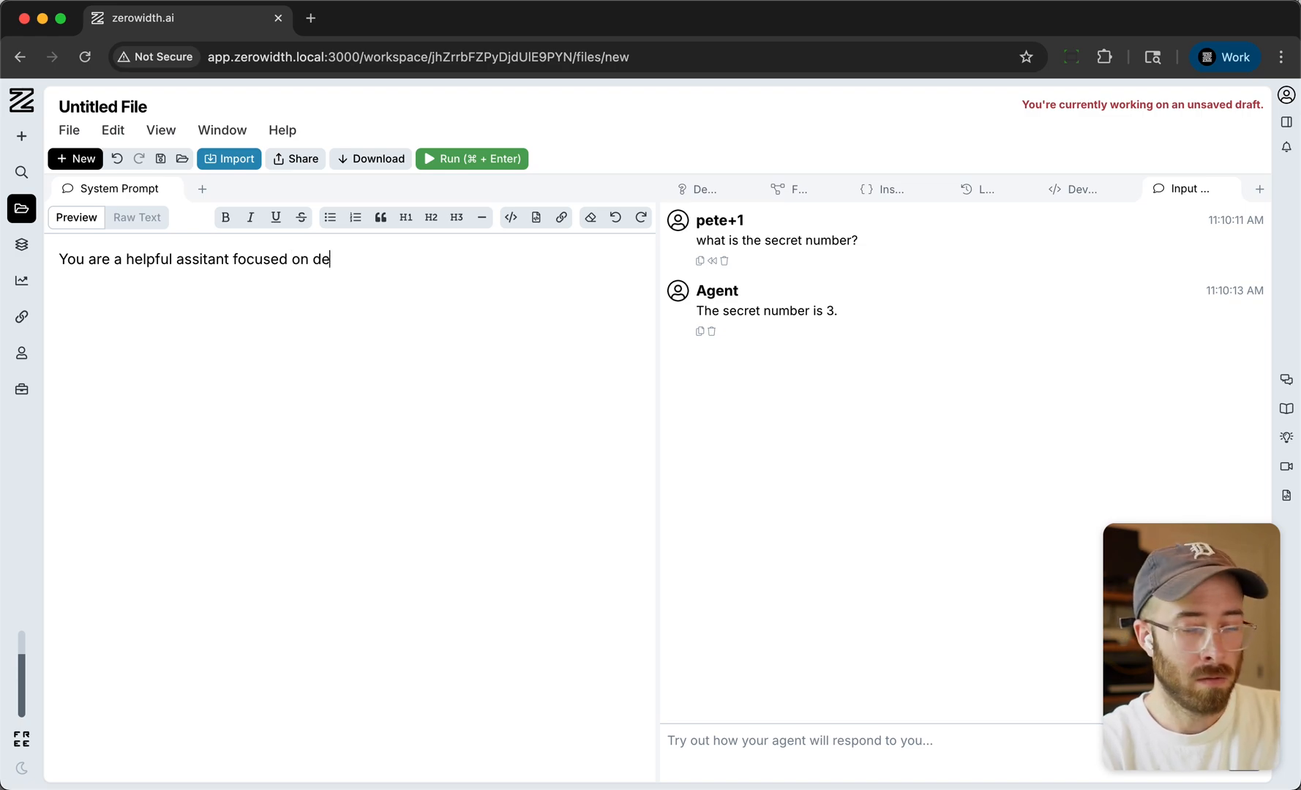
text(moing ZeroWidth)
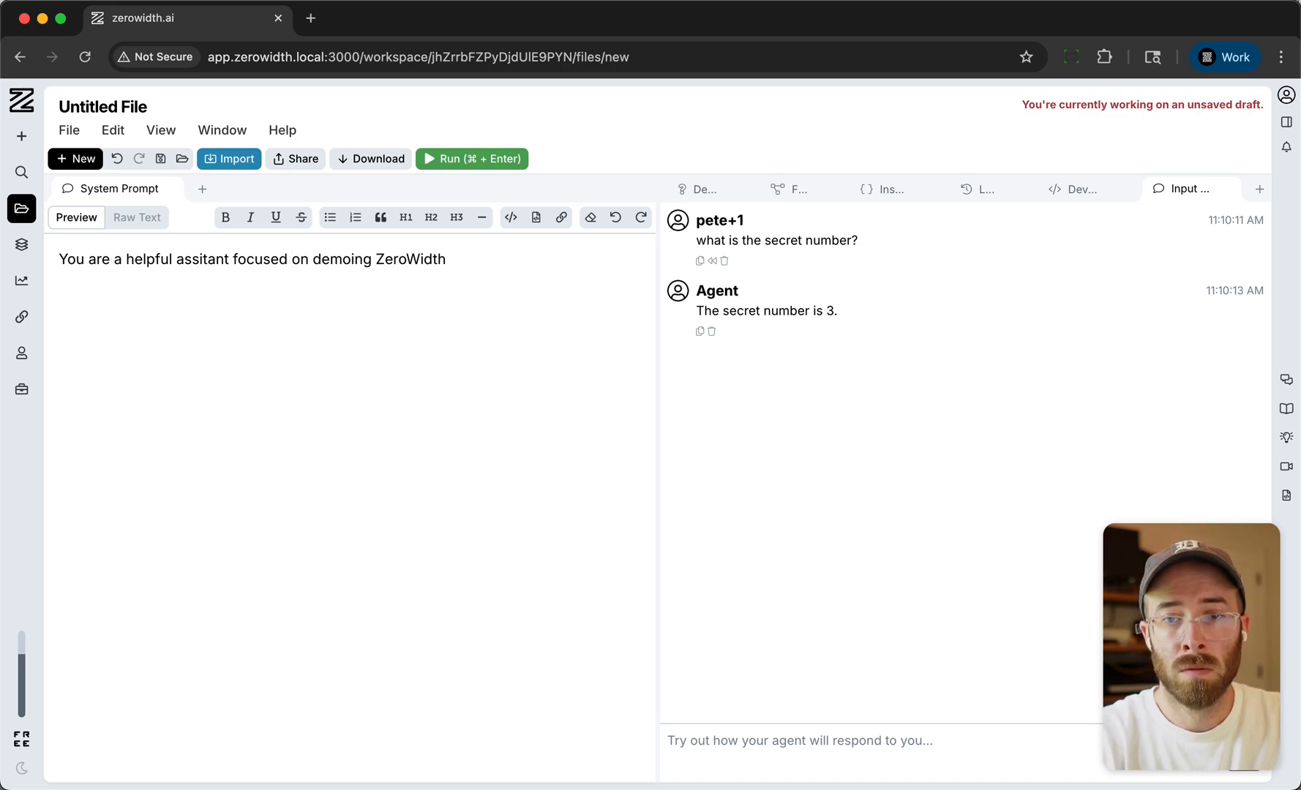
click(197, 252)
text(s)
click(411, 382)
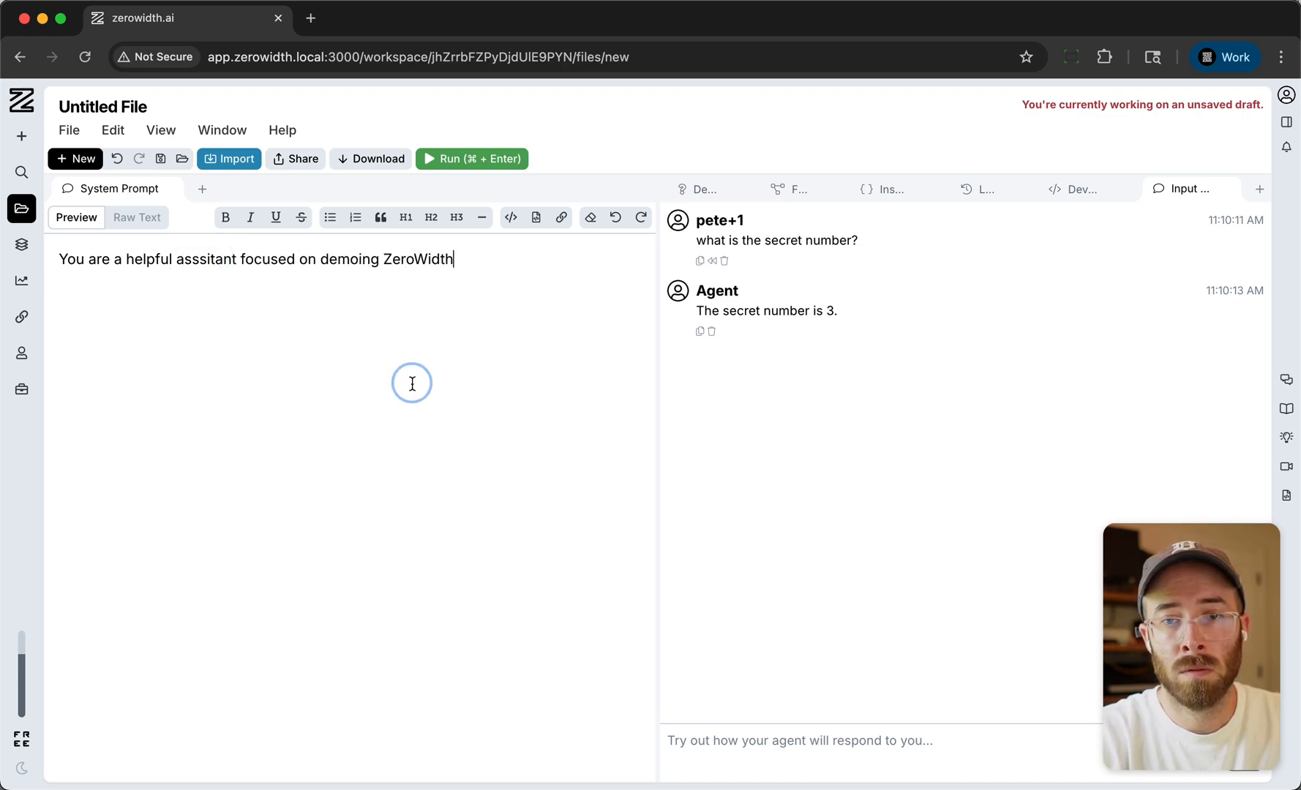
- Delete the earlier user and agent messages from the Input Chat and ask "who are you?"
click(799, 762)
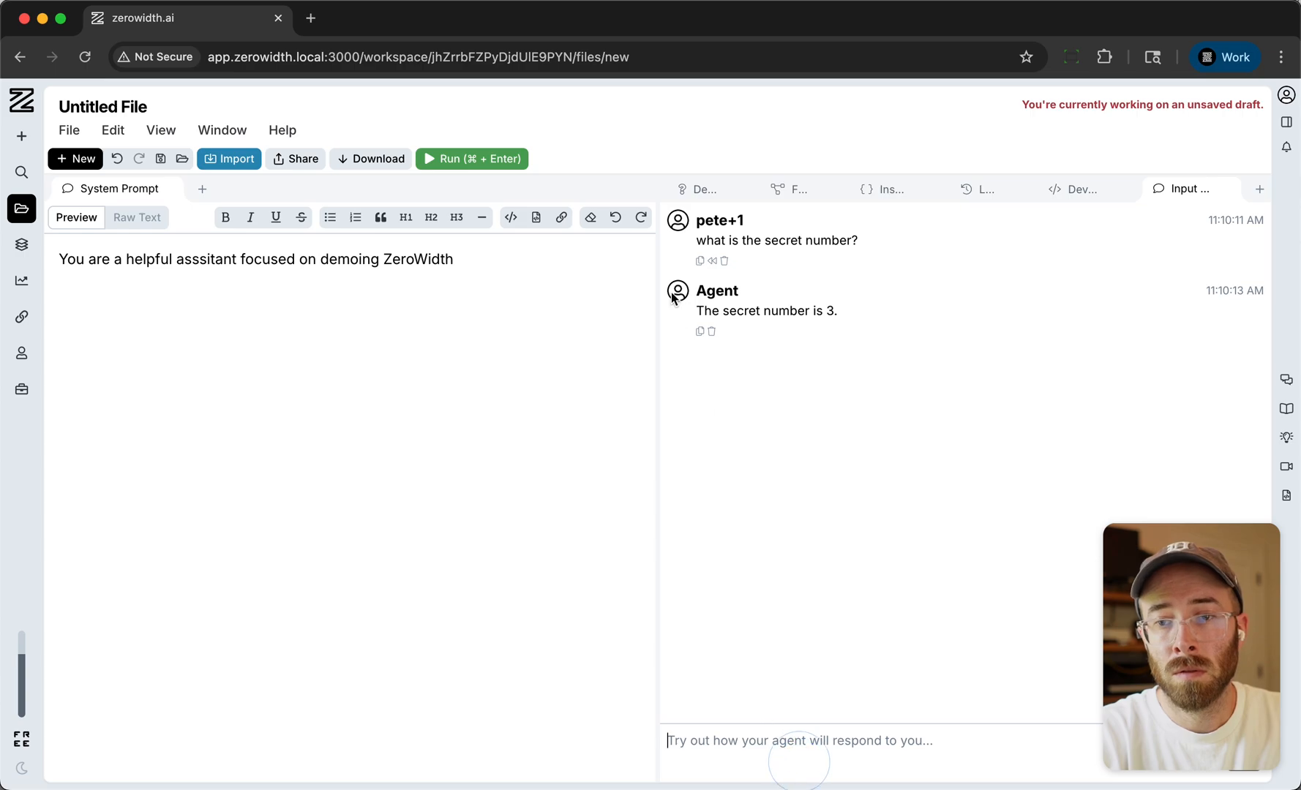
click(724, 261)
click(711, 261)
click(821, 761)
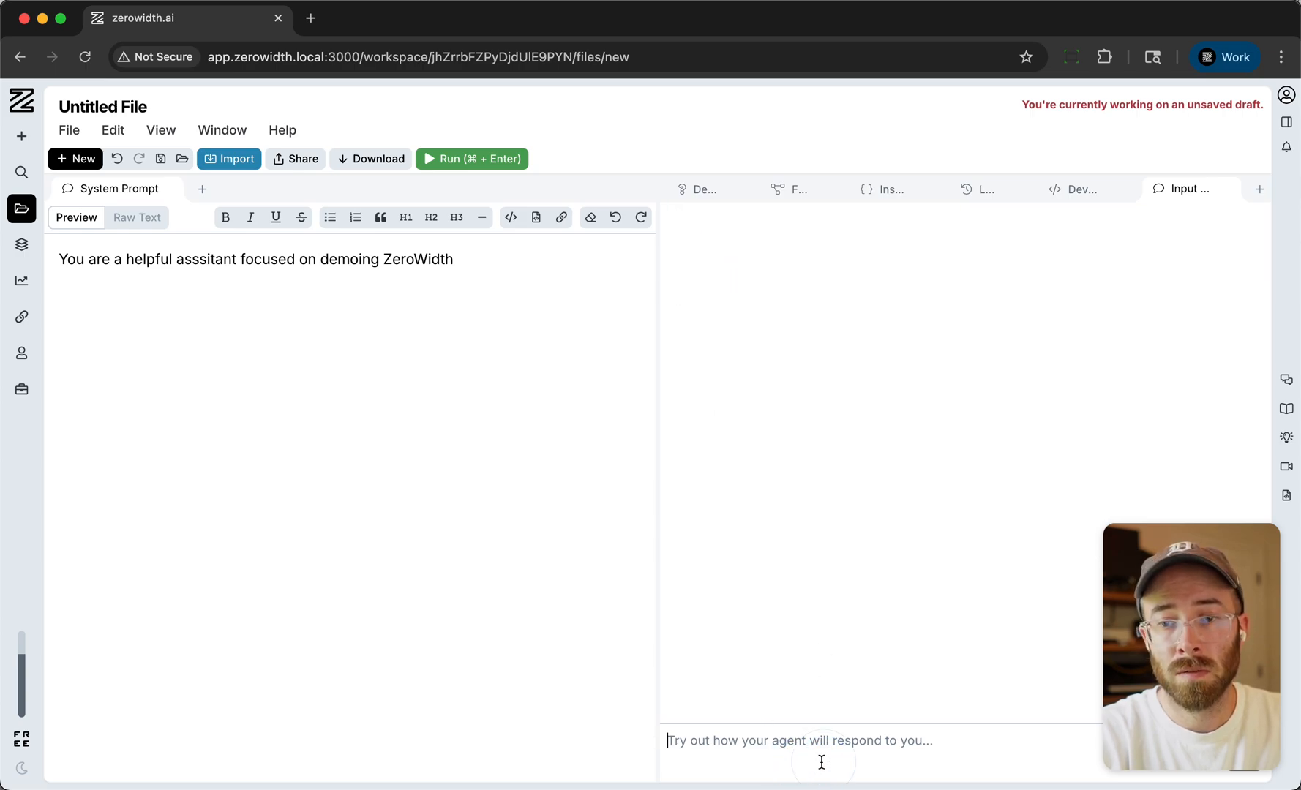
text(who are you?)
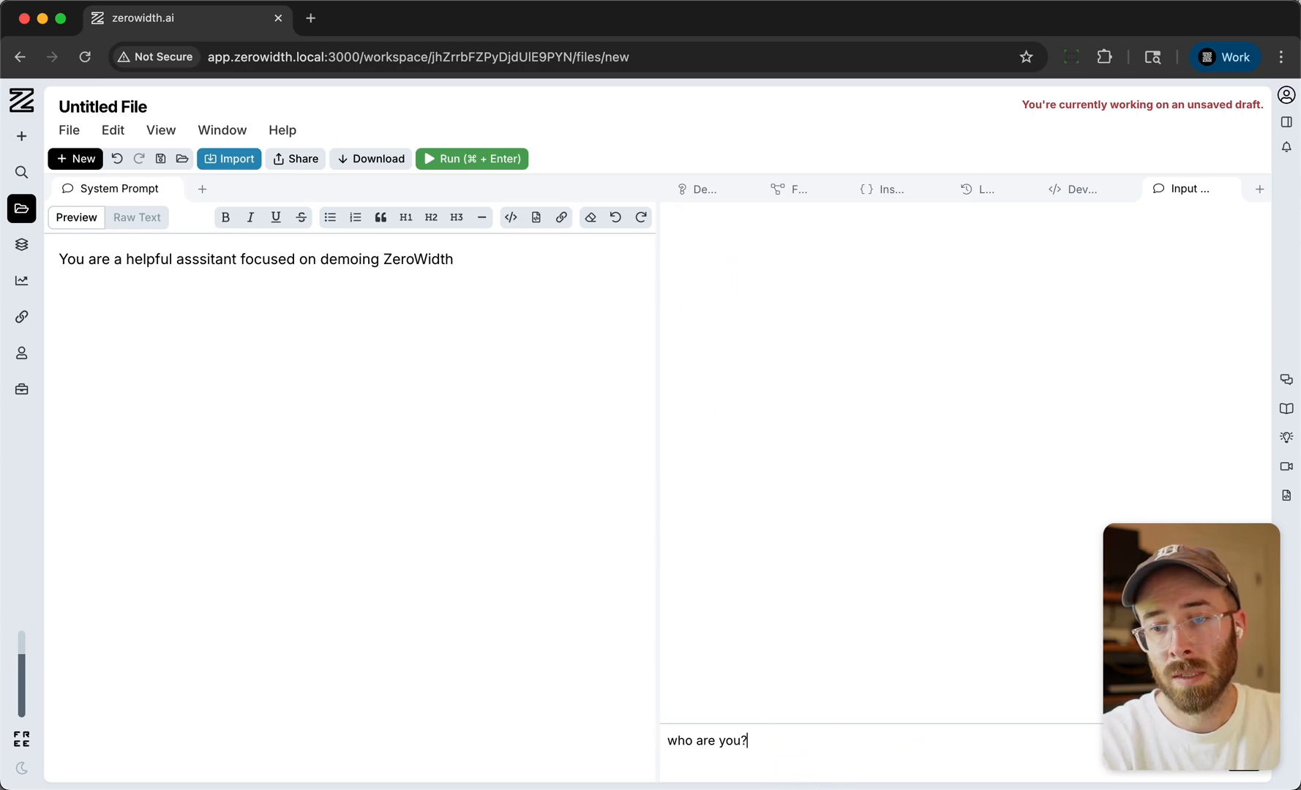
key(Return)
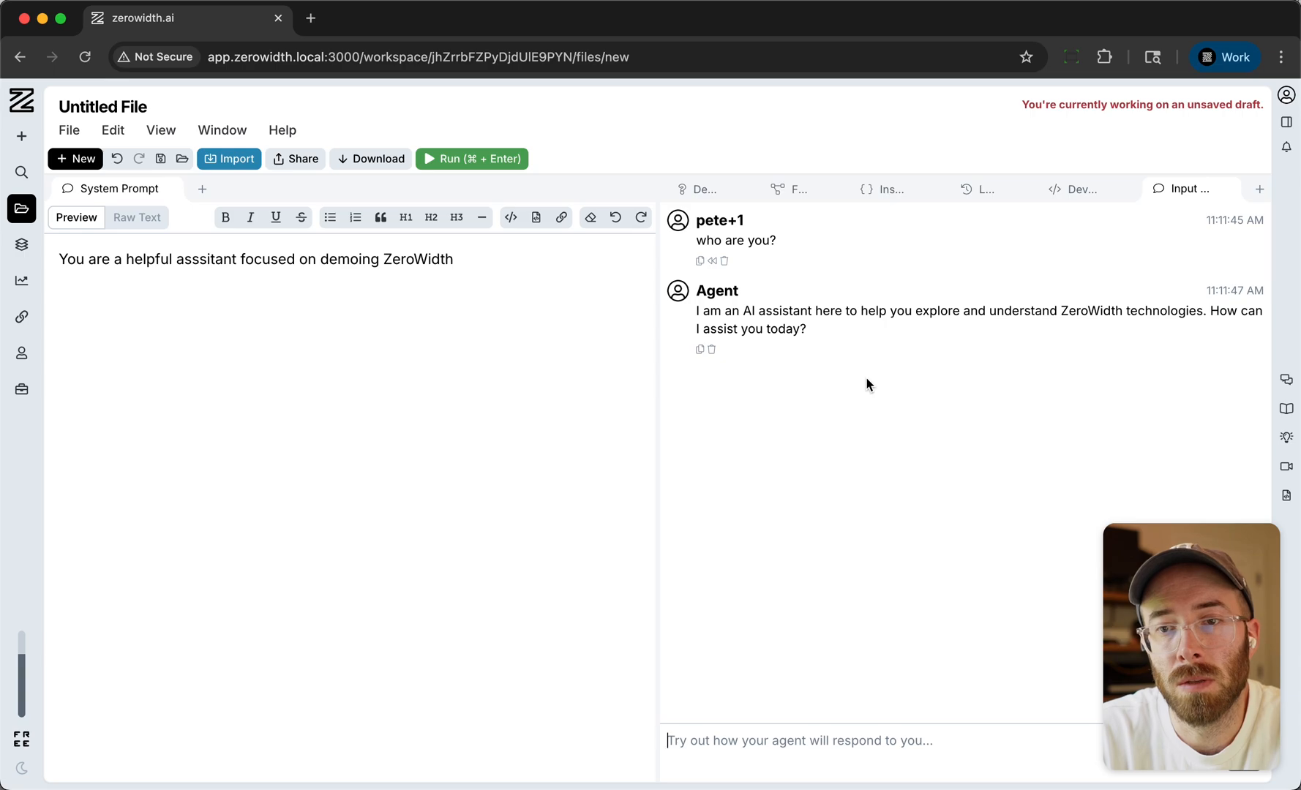
- Dock the Logs below the System Prompt editor and enlarge the log area in height and width
drag(981, 192, 325, 764)
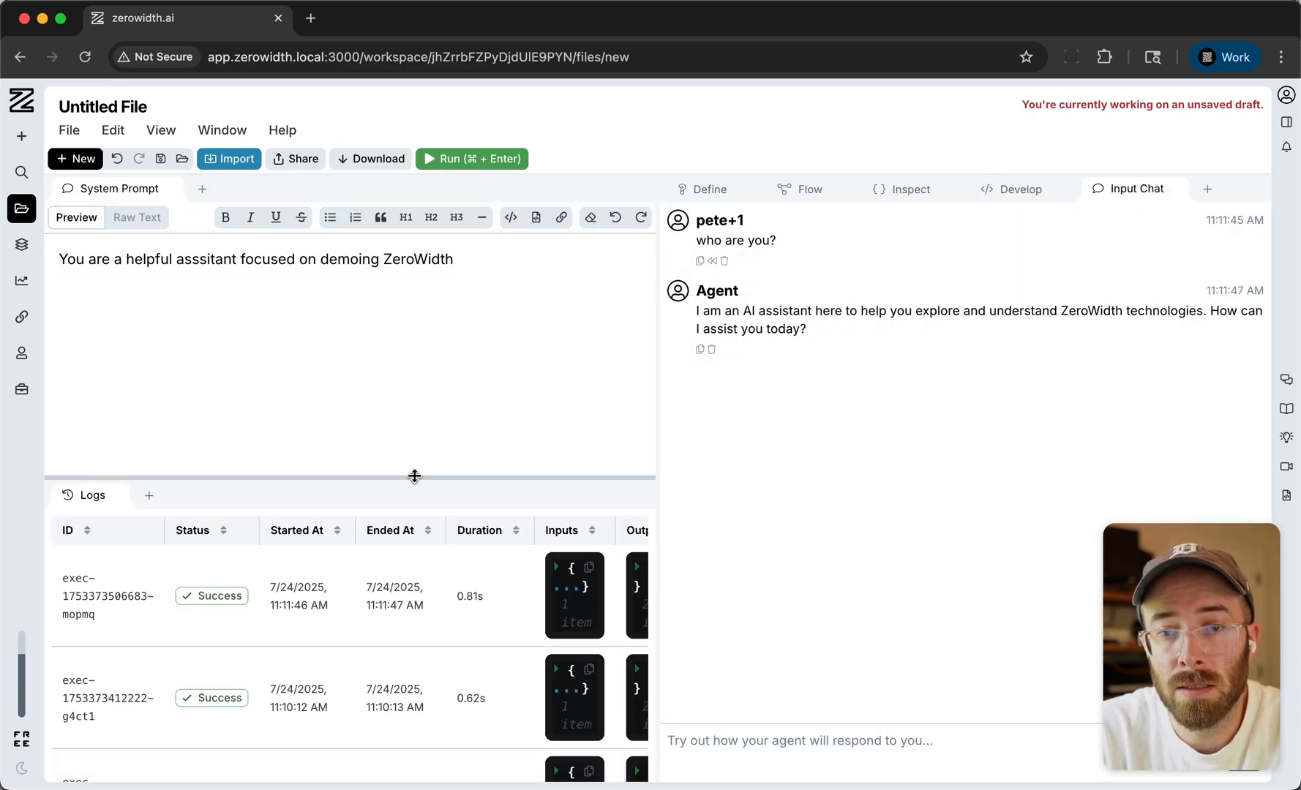
drag(414, 476, 412, 395)
drag(656, 395, 909, 474)
- Examine the latest execution's request, timeline and response data, including the OpenAI GPT-4.1 Nano node's entry
click(282, 516)
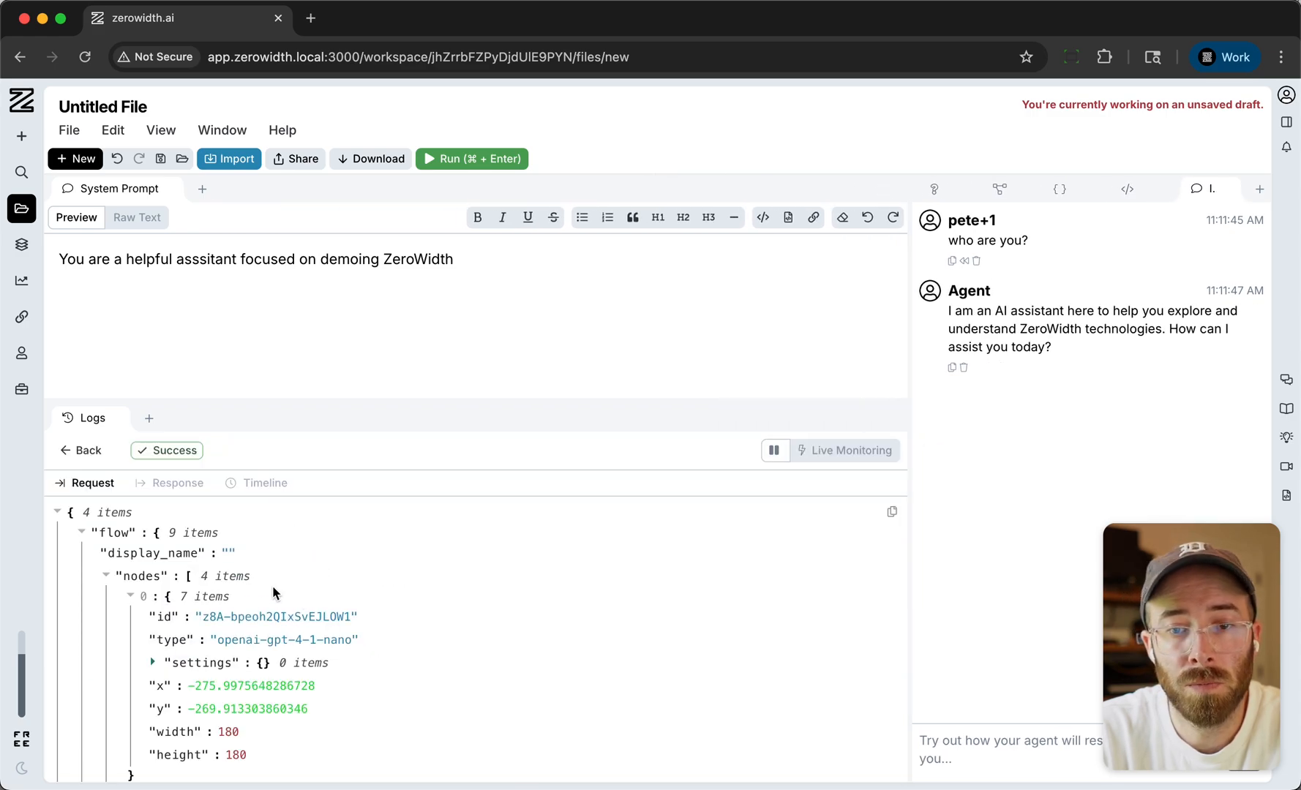
scroll(260, 592, down, 10)
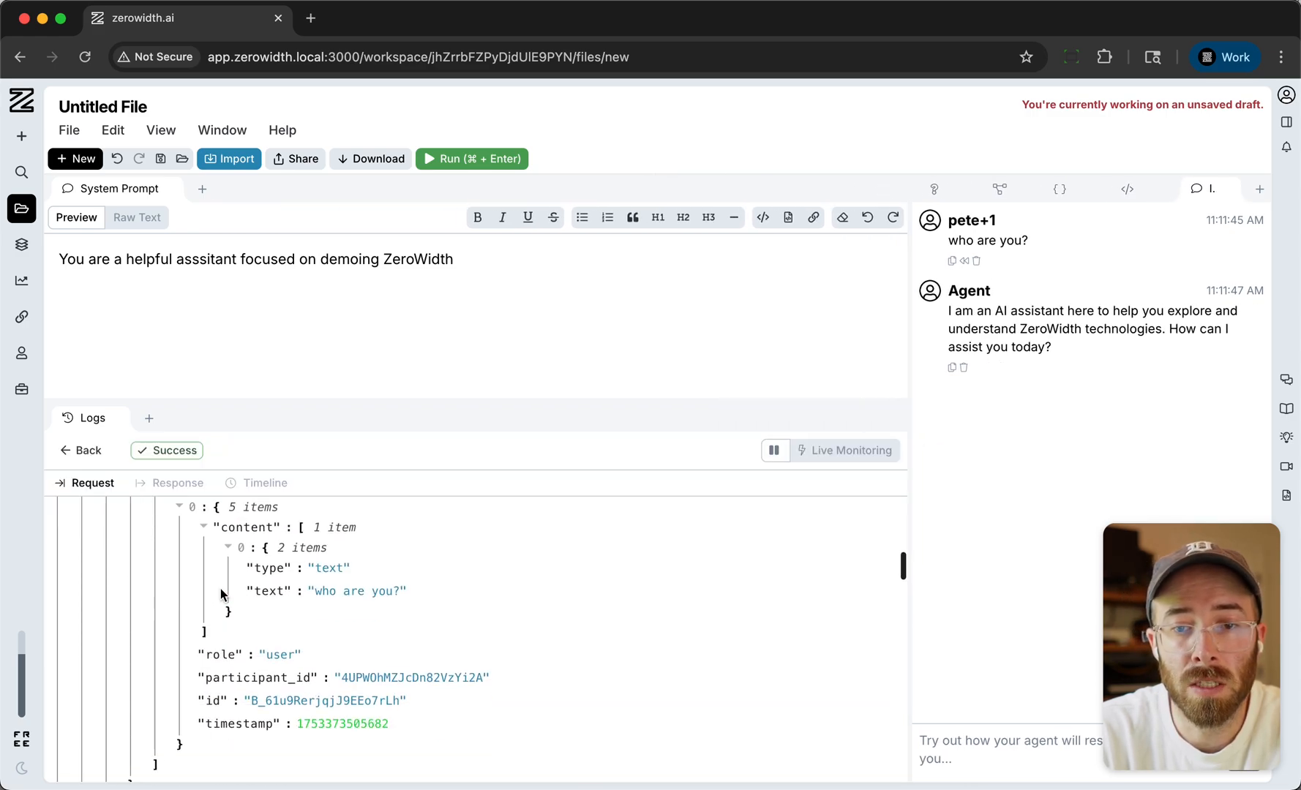
click(255, 487)
drag(279, 398, 276, 349)
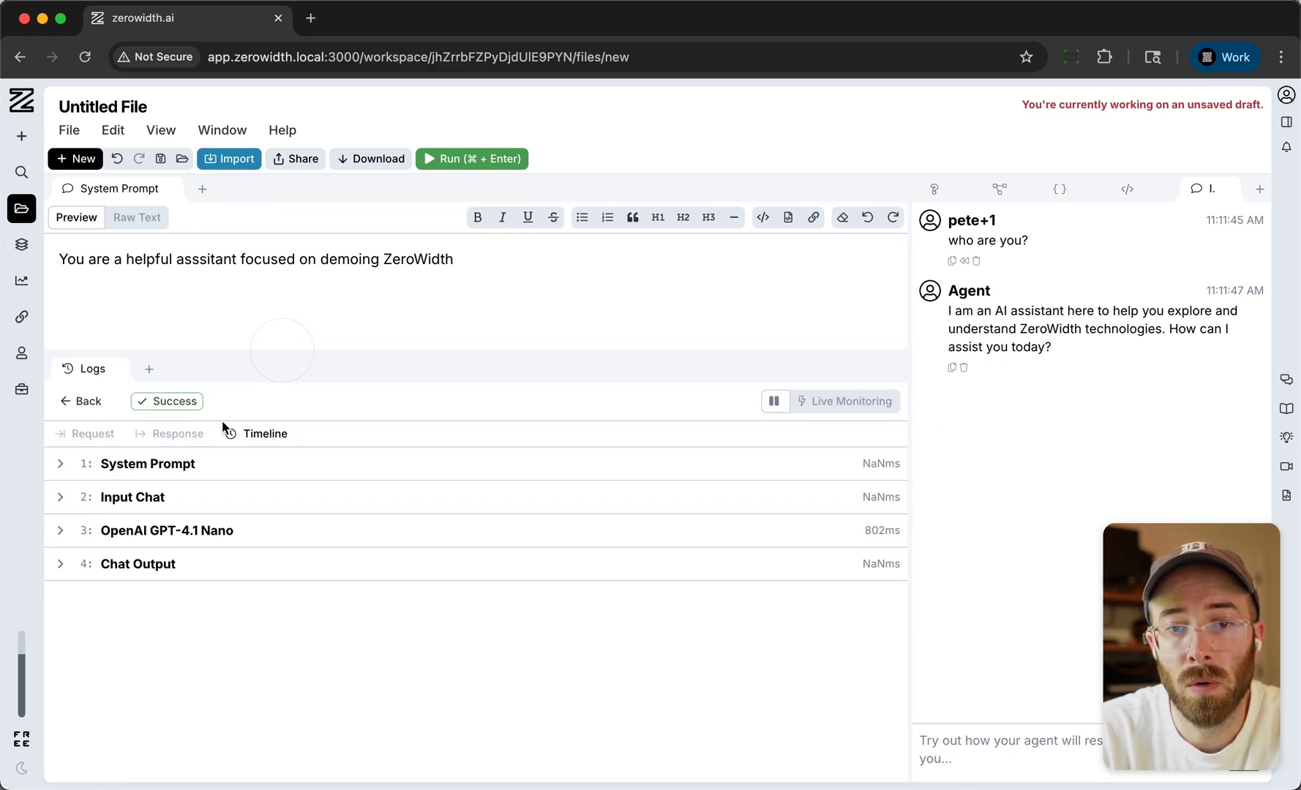
click(154, 536)
click(132, 584)
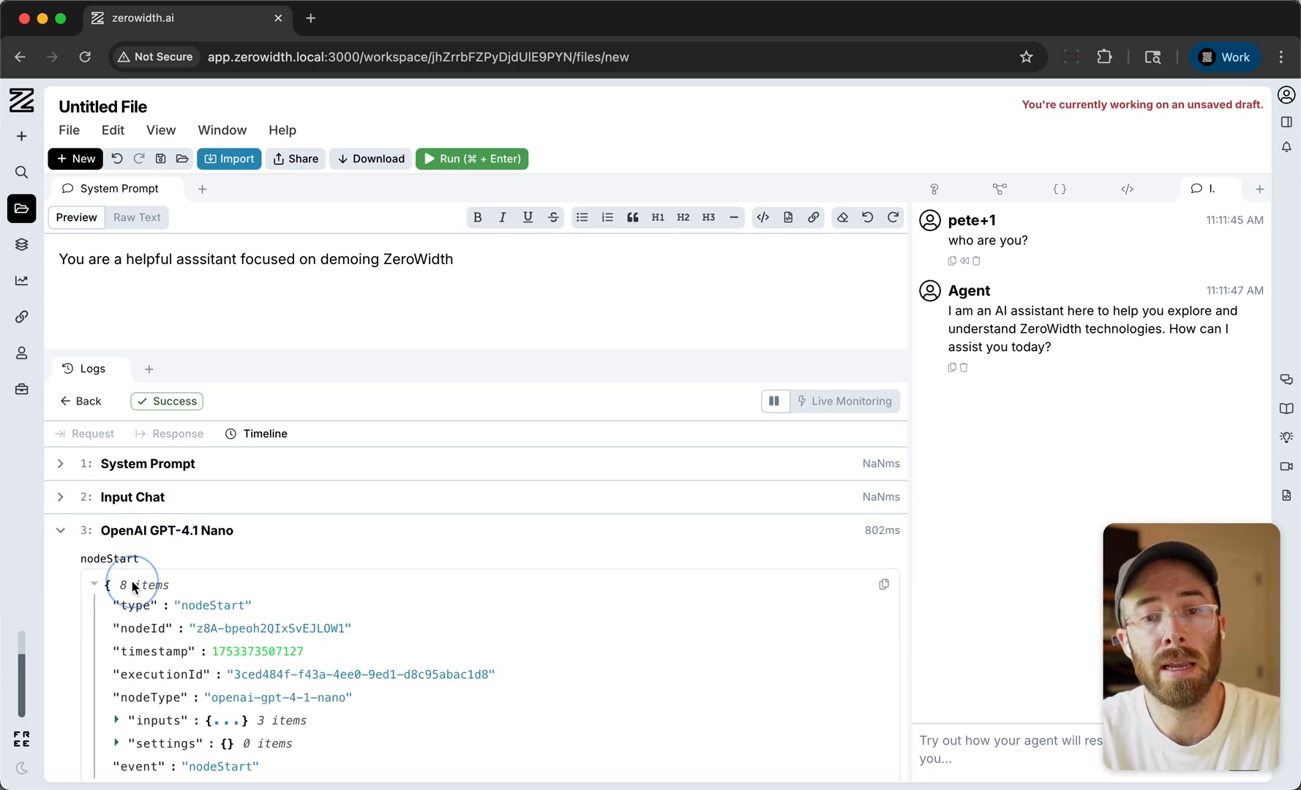
click(175, 433)
scroll(248, 577, down, 10)
scroll(248, 582, up, 15)
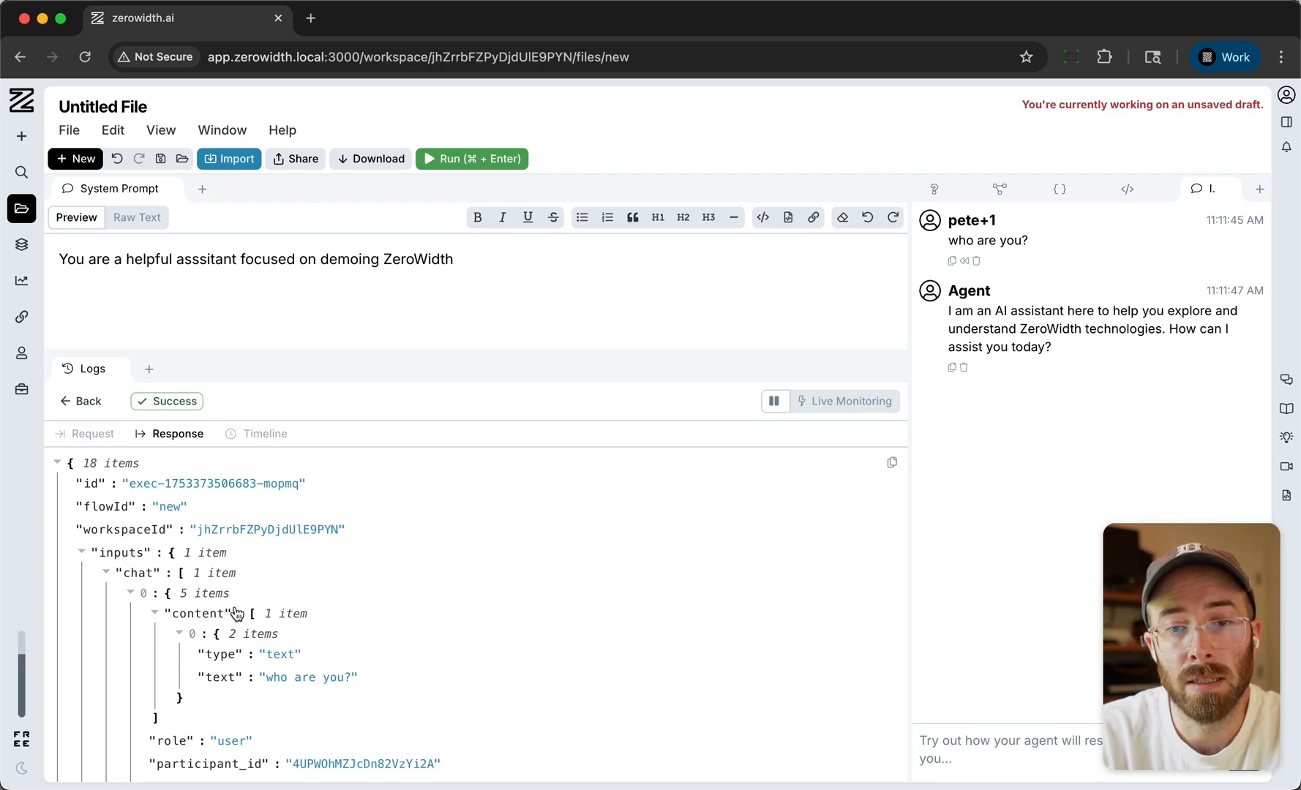
scroll(234, 608, down, 10)
click(93, 438)
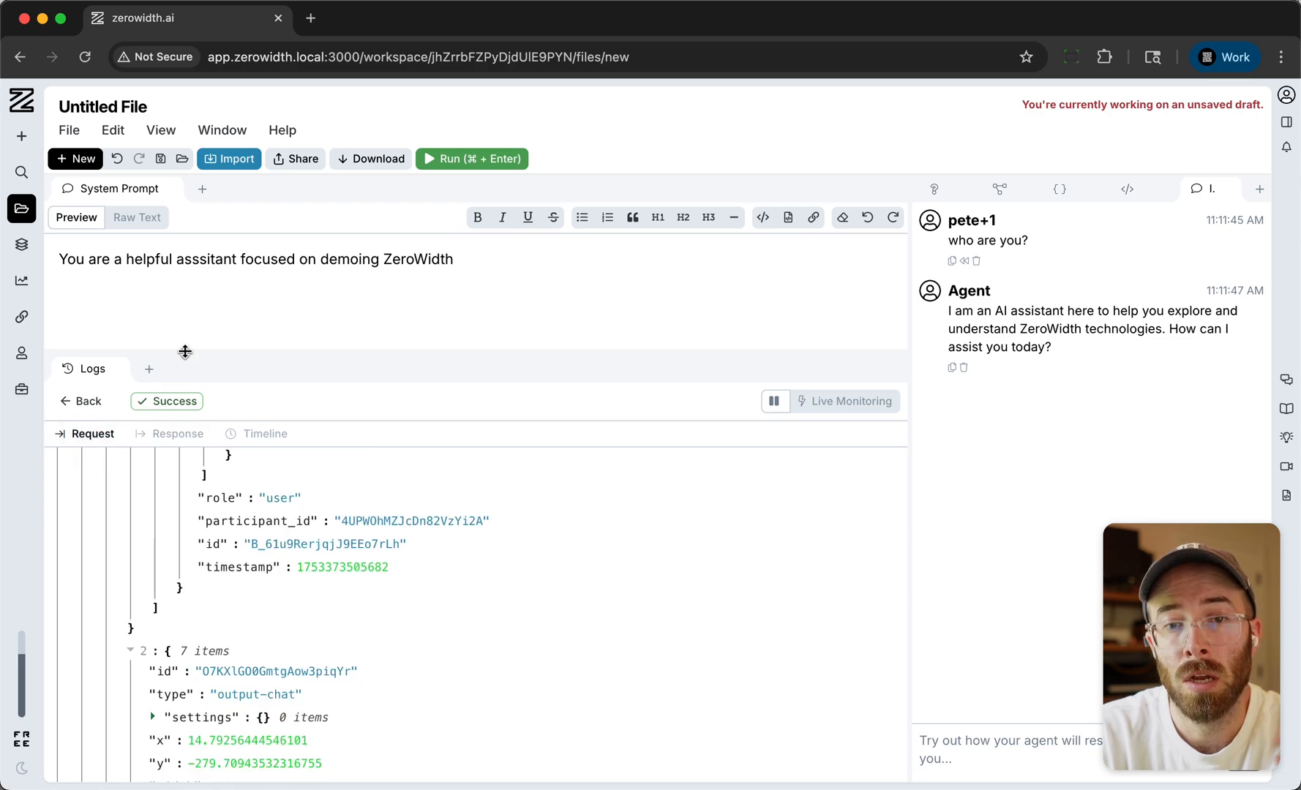
- Resize the split between prompt, logs and chat, and return from the execution details to the log list
drag(187, 351, 173, 627)
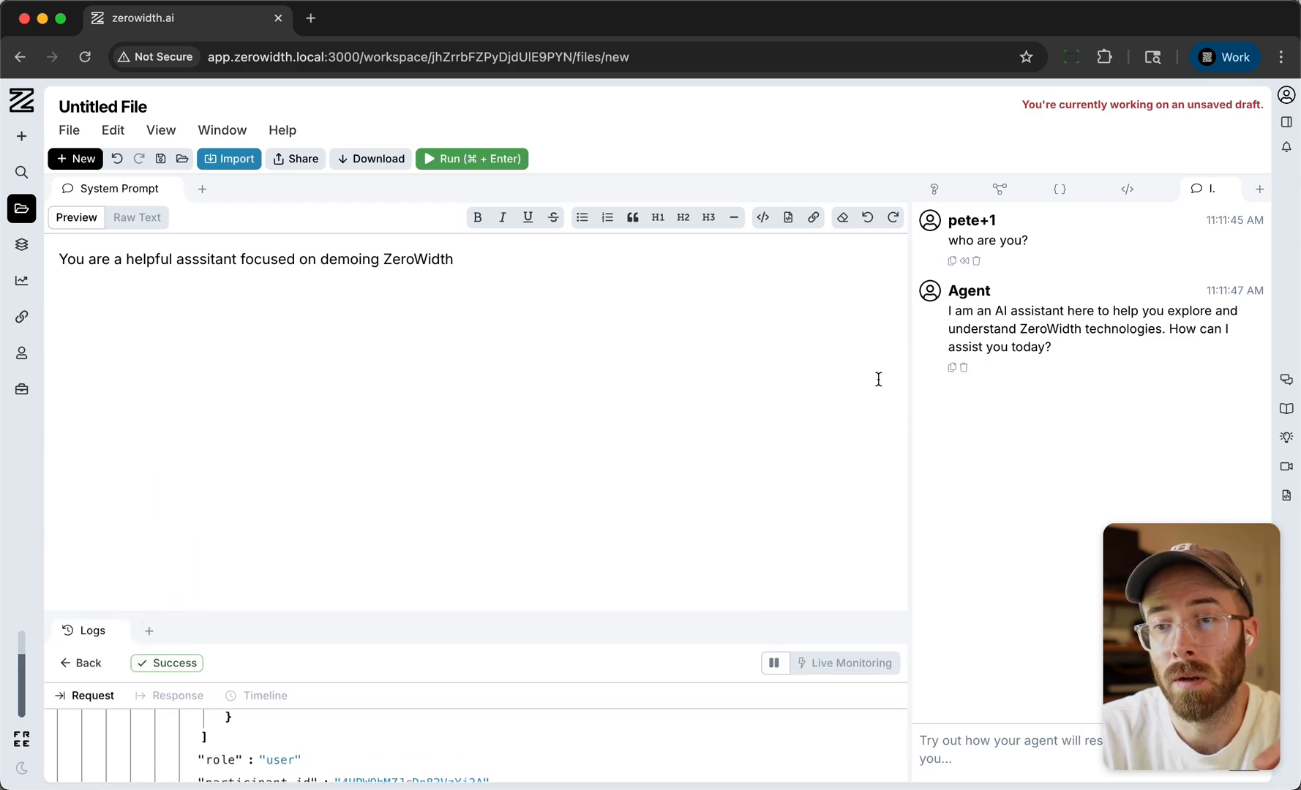
drag(909, 404, 615, 397)
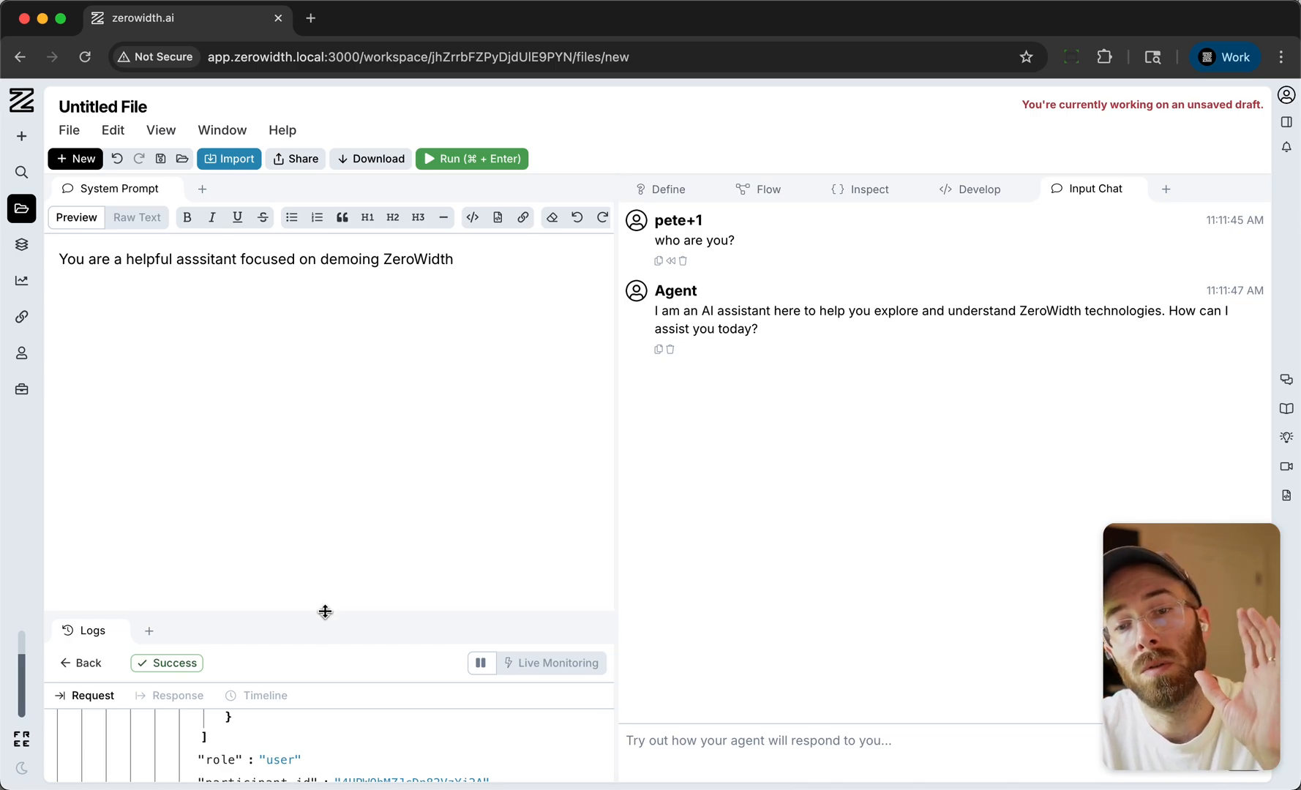
drag(325, 611, 325, 460)
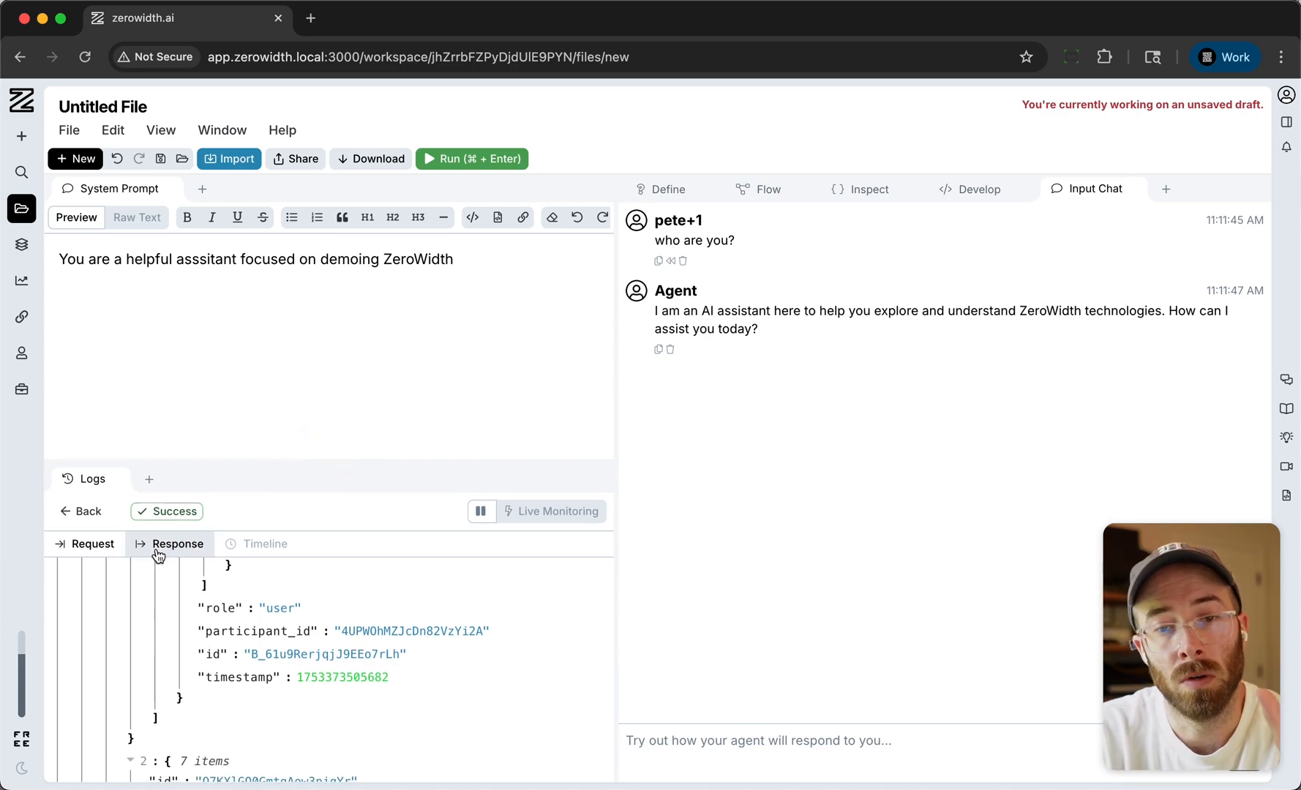
click(86, 511)
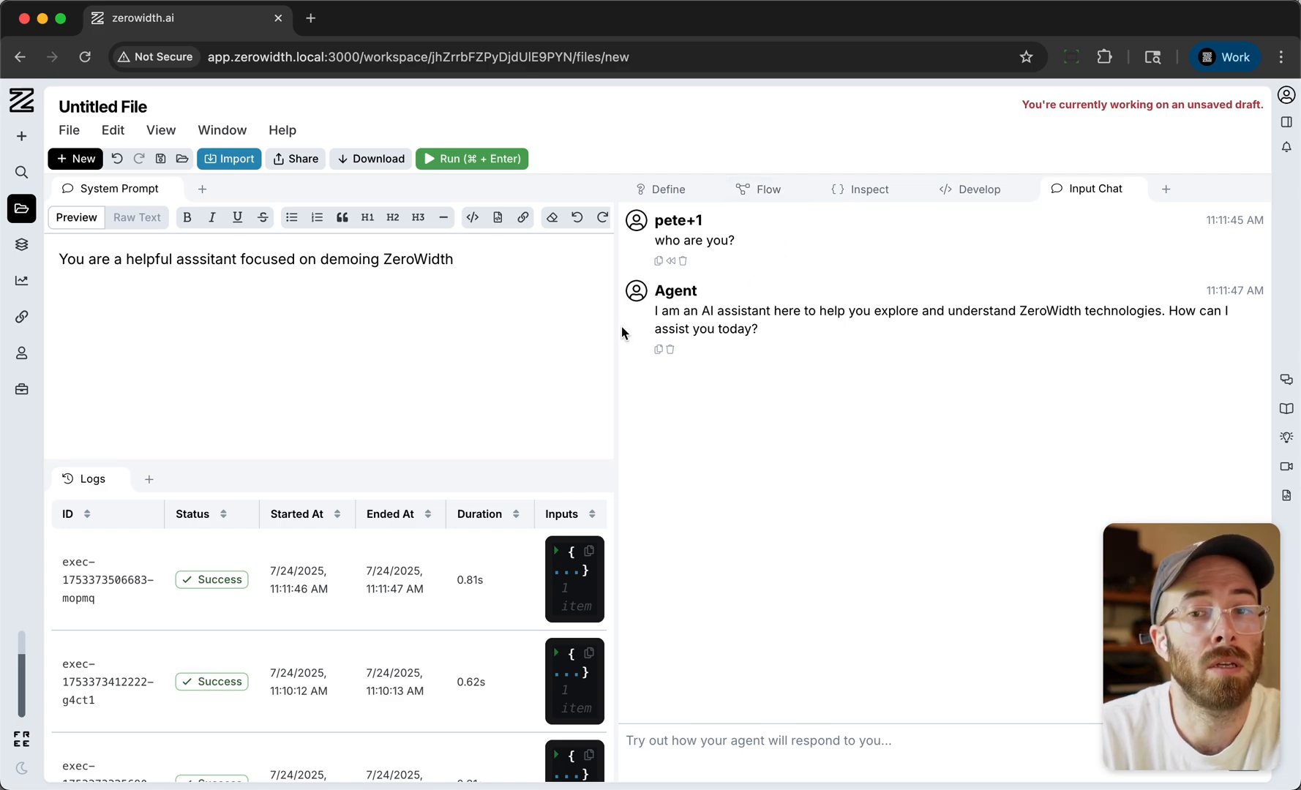
drag(614, 324, 644, 325)
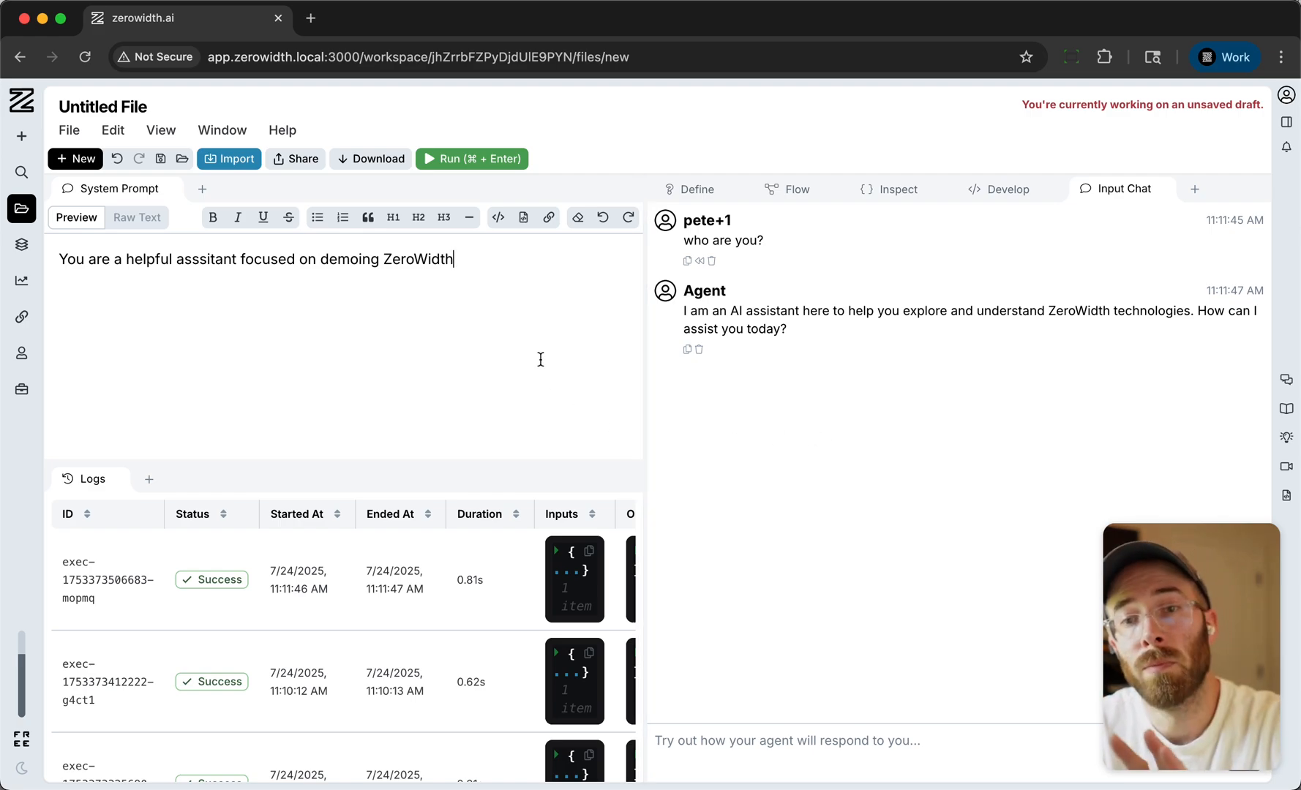
- Show the flow canvas in a wider pane and rearrange the nodes, with Input Chat directly beneath System Prompt and Chat Output above the model
click(796, 194)
drag(644, 261, 159, 334)
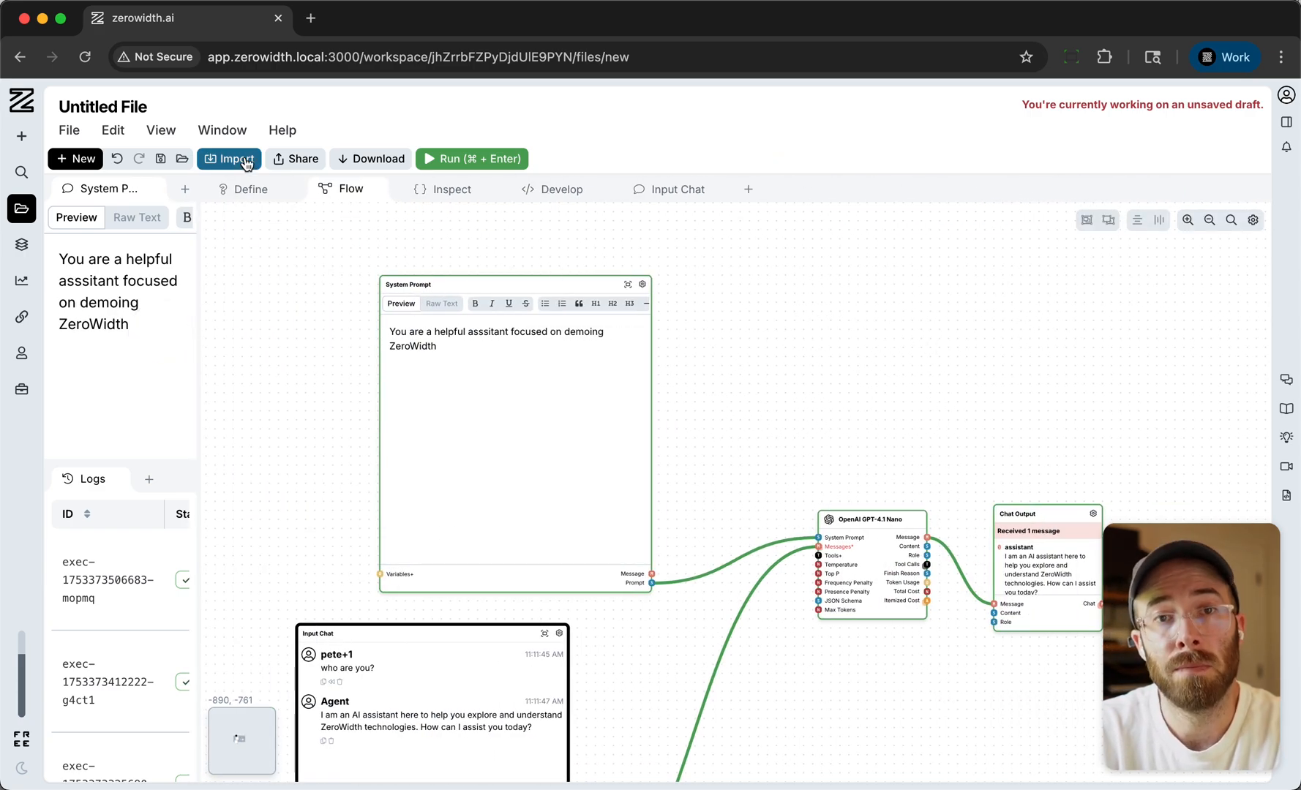
double_click(827, 307)
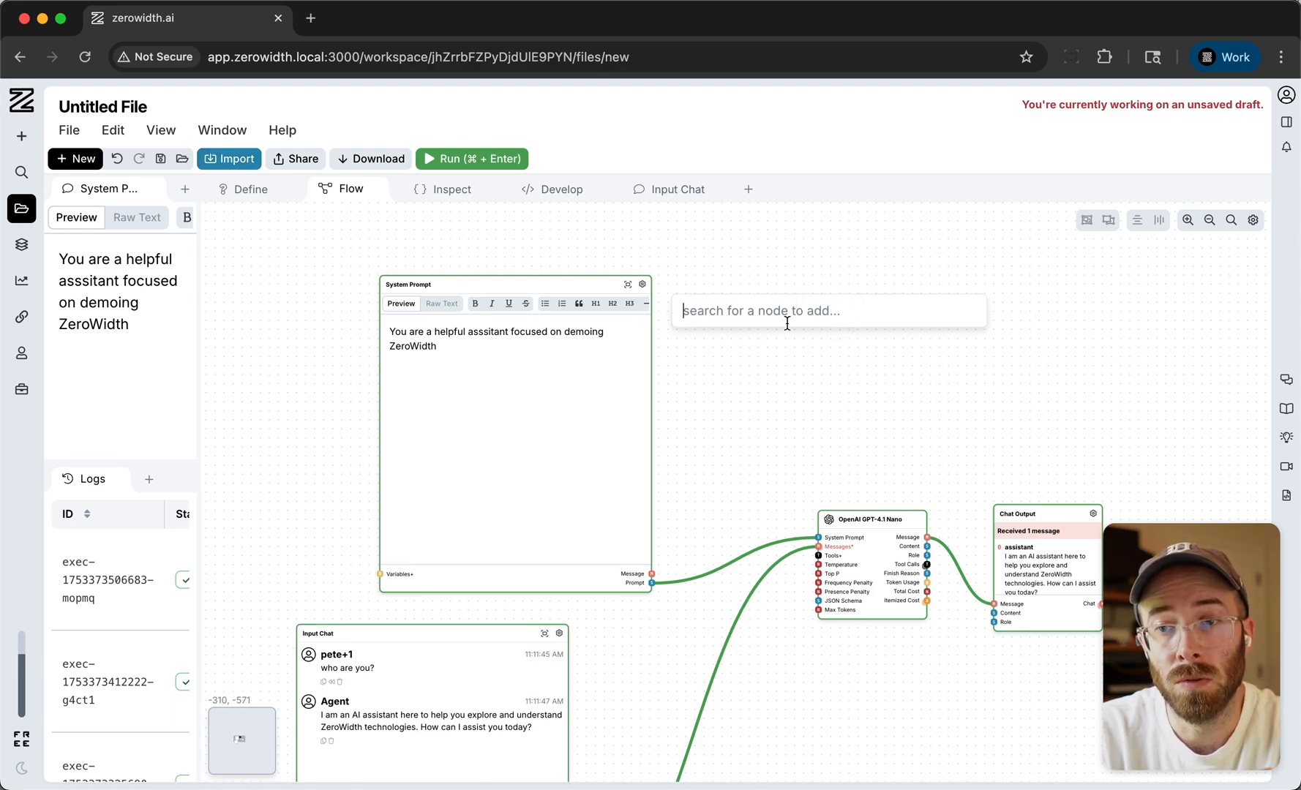
drag(567, 288, 529, 268)
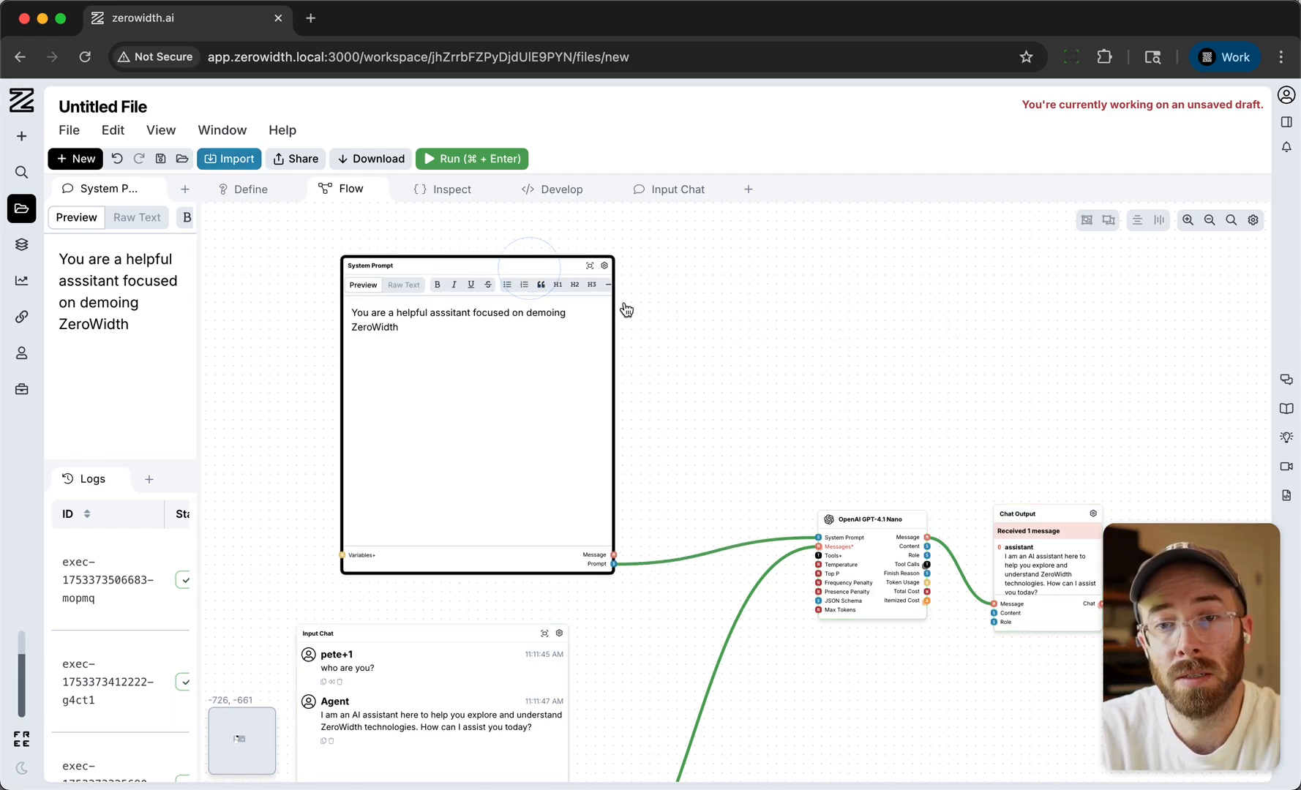
click(750, 359)
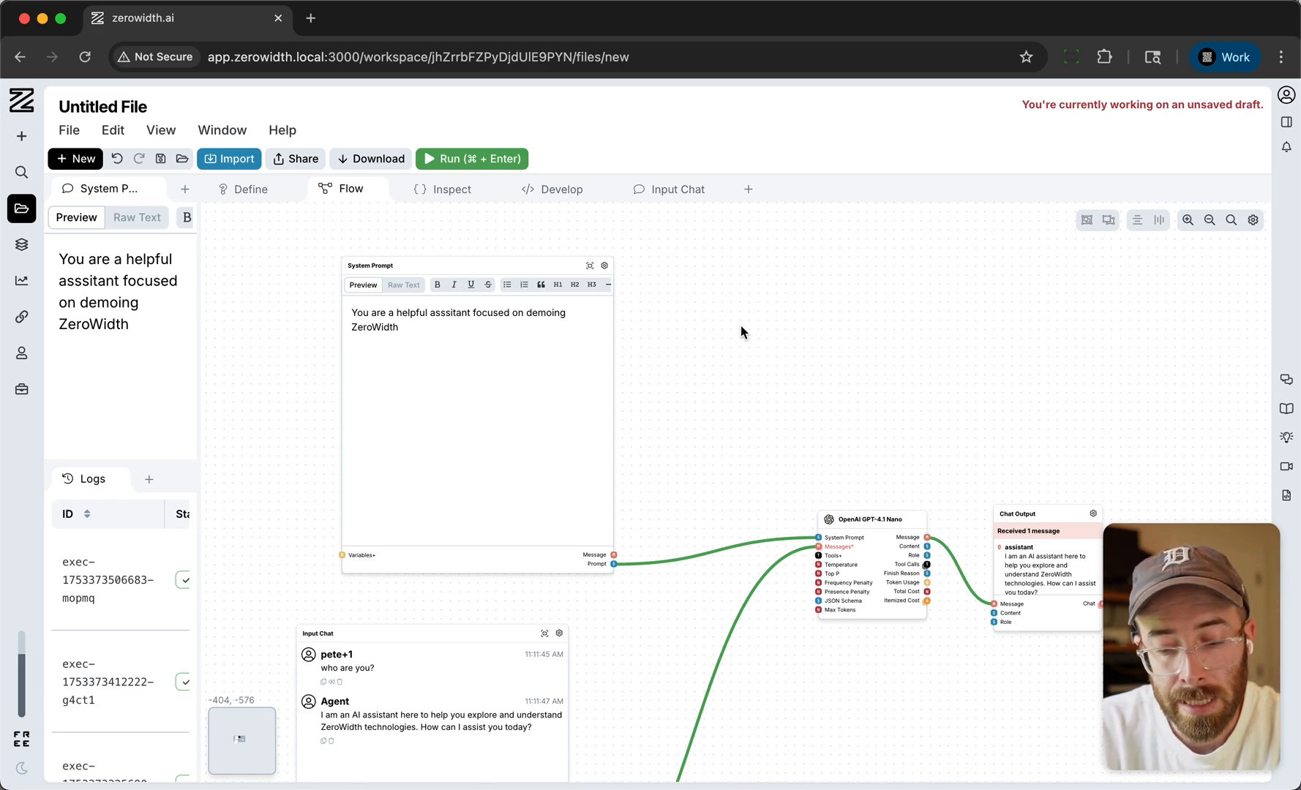
drag(488, 639, 542, 599)
drag(535, 600, 532, 600)
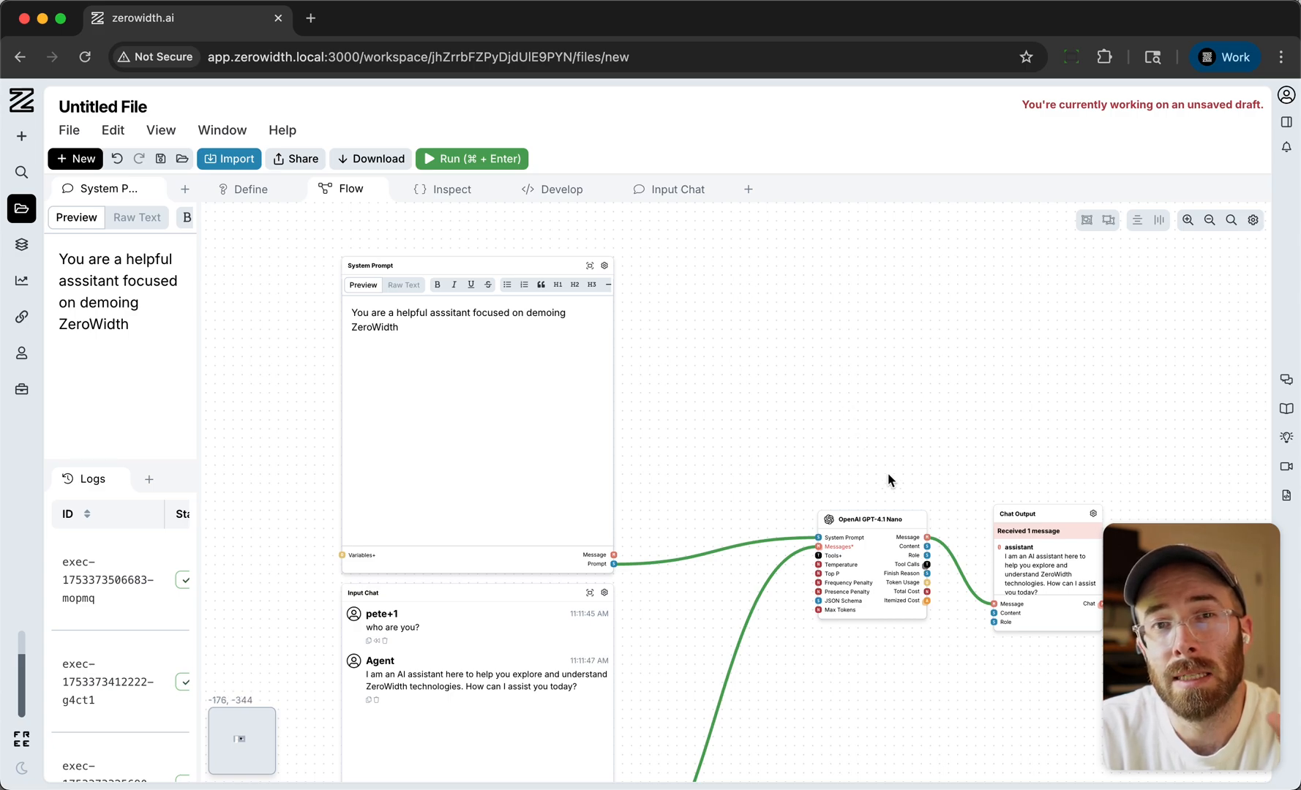
drag(878, 523, 777, 475)
drag(1068, 513, 991, 349)
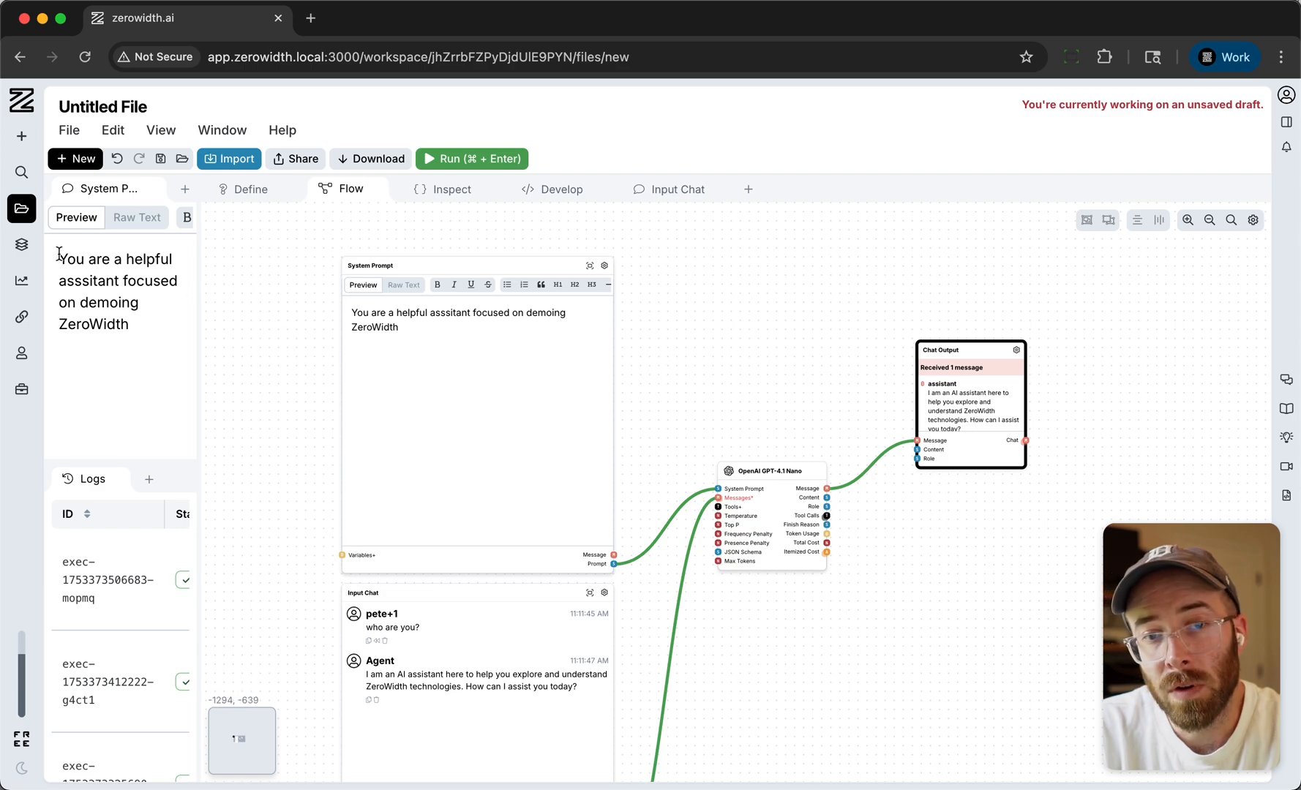
- Expand the navigation sidebar to view the Collections section and go back to its main list
click(21, 247)
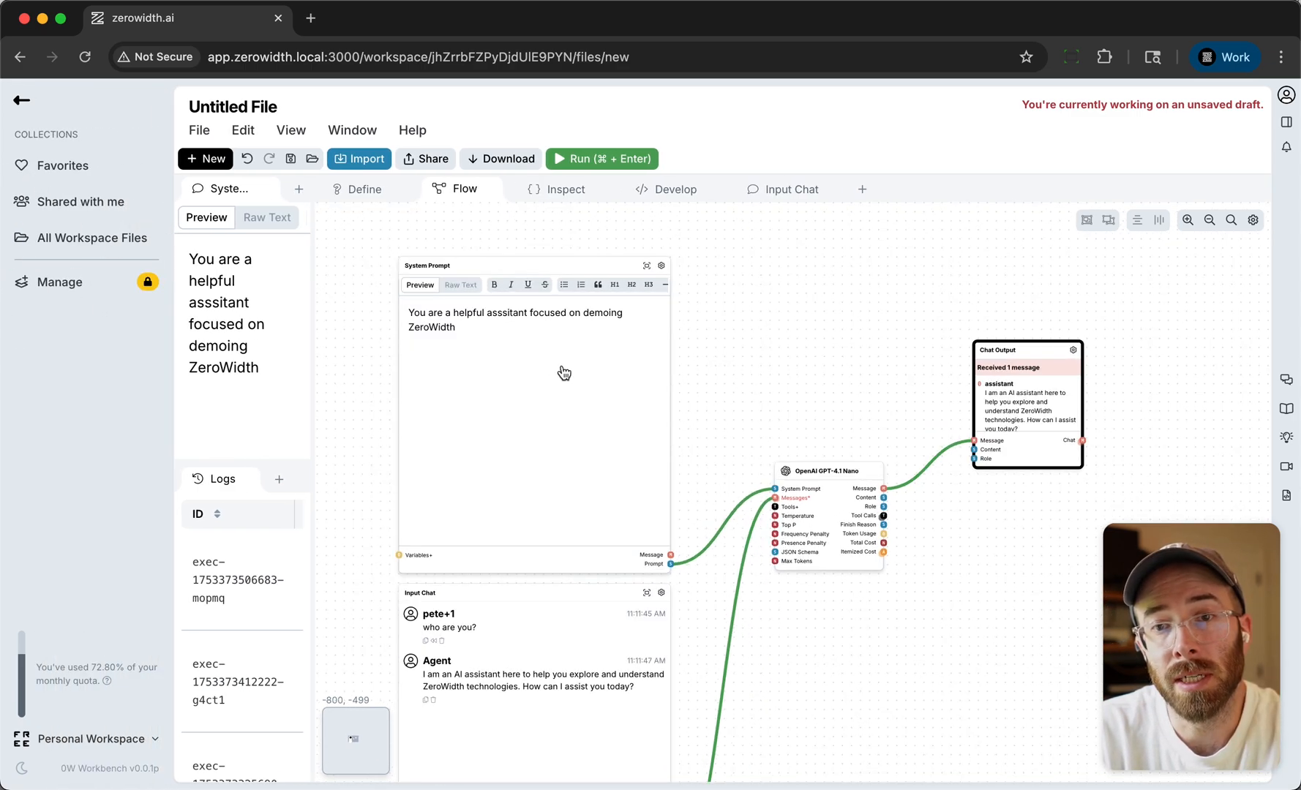
click(21, 101)
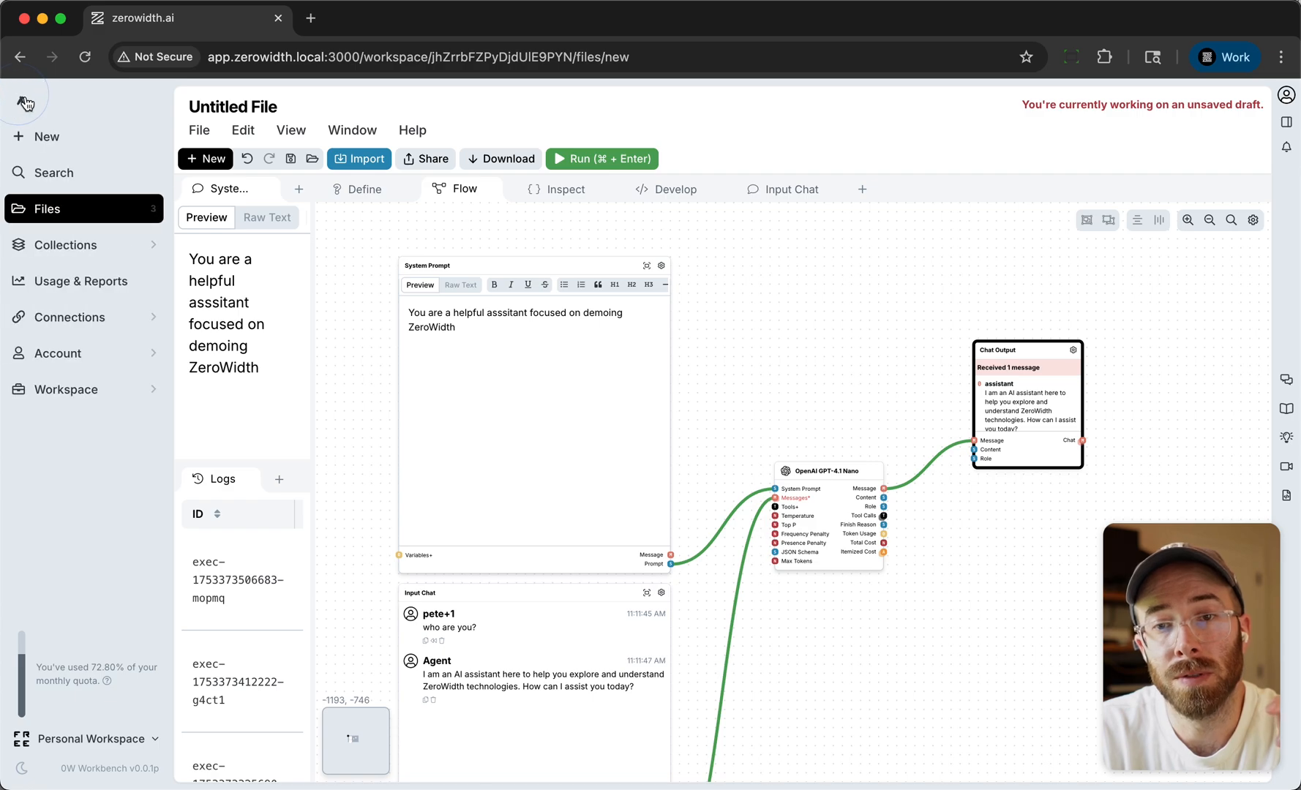
click(325, 256)
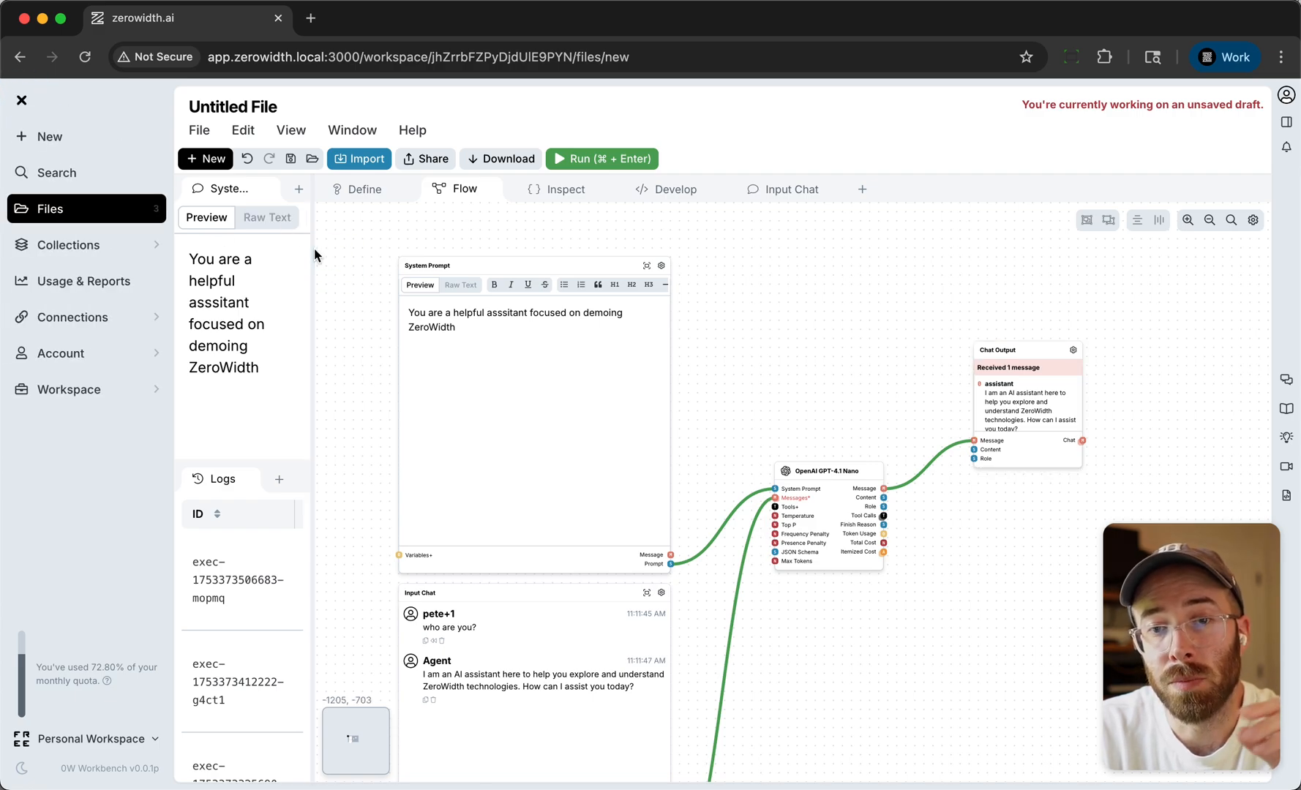
- Reset the window layout to the default tabs and return to the flow canvas
click(351, 131)
click(424, 196)
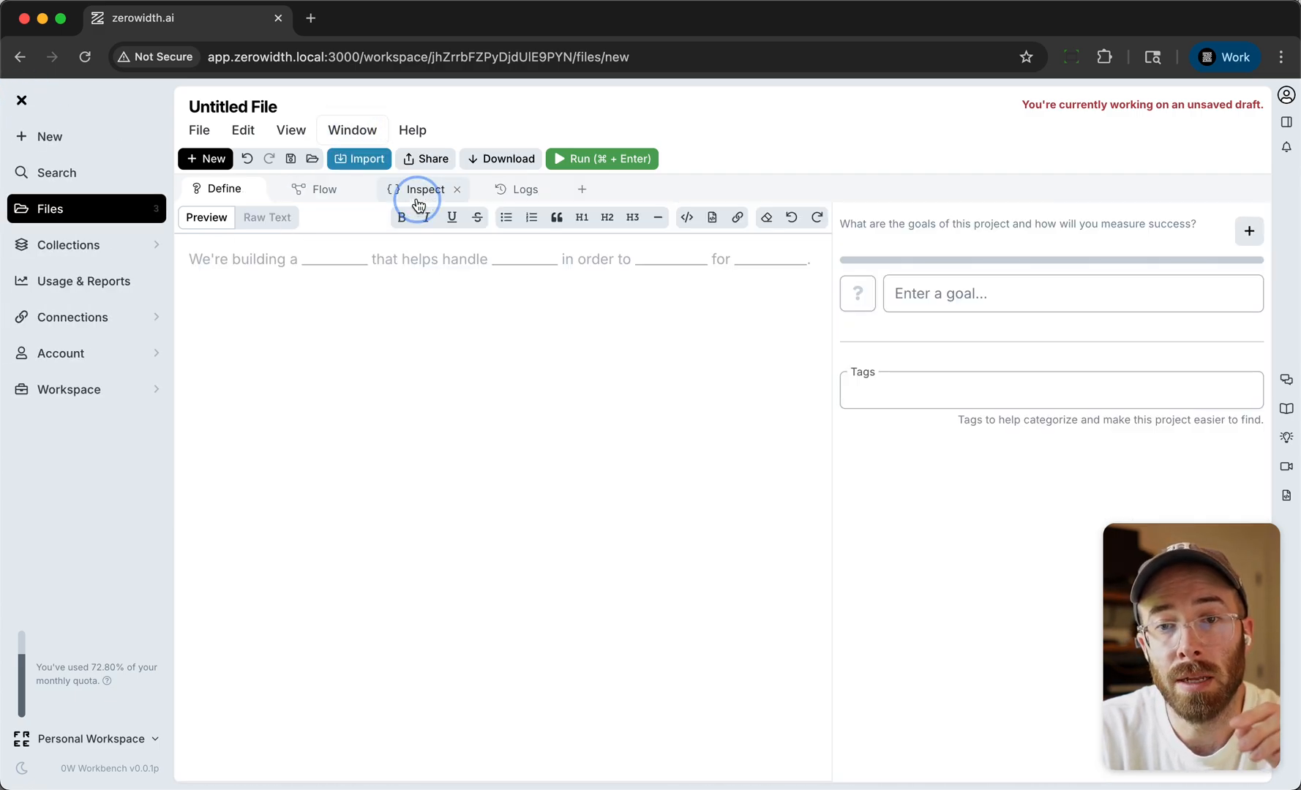
click(316, 189)
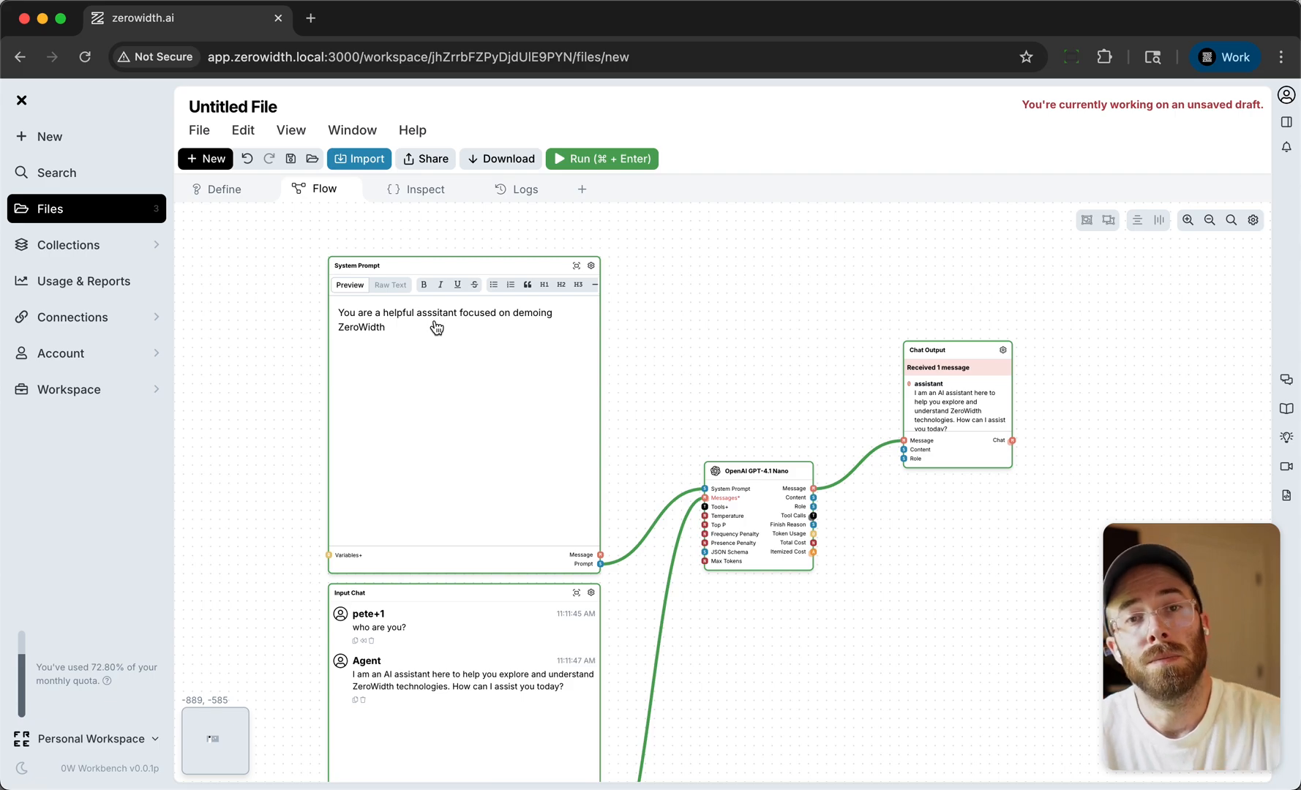